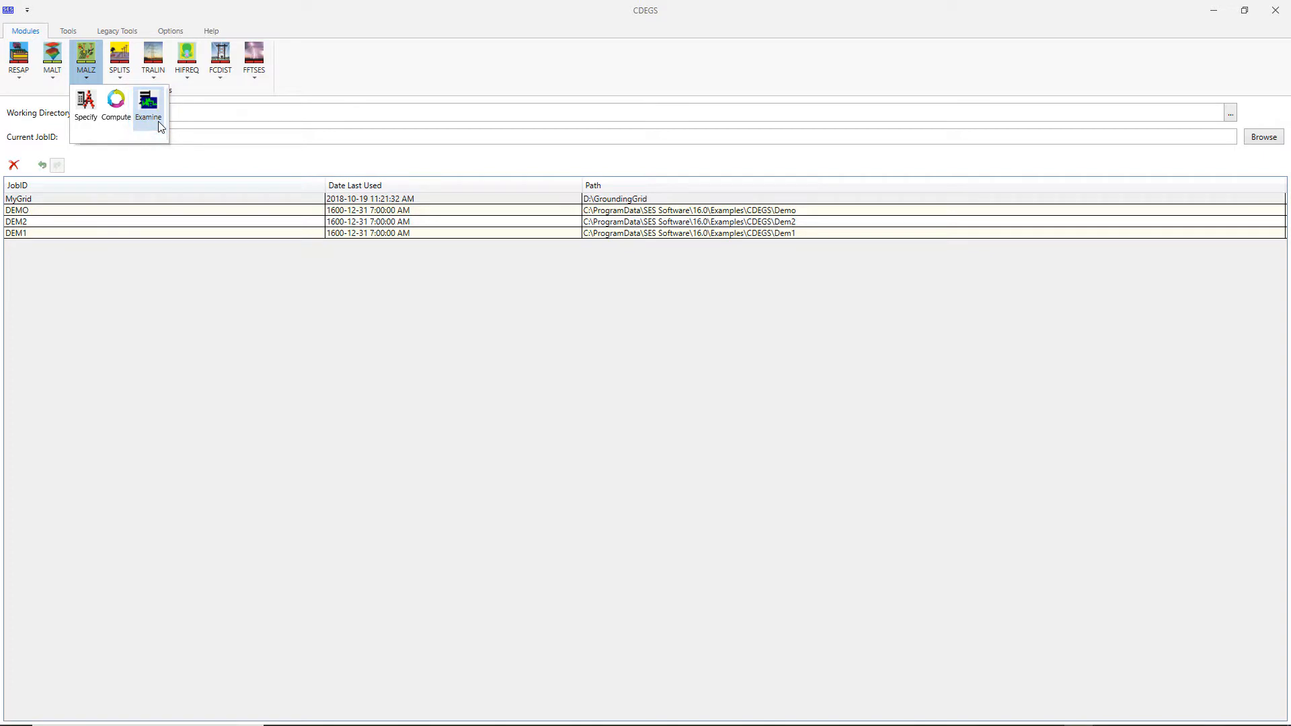
Open the MyGrid MALZ model in SESCAD, enlarge its view, and view the results with SESResultsViewer.
left_click(160, 126)
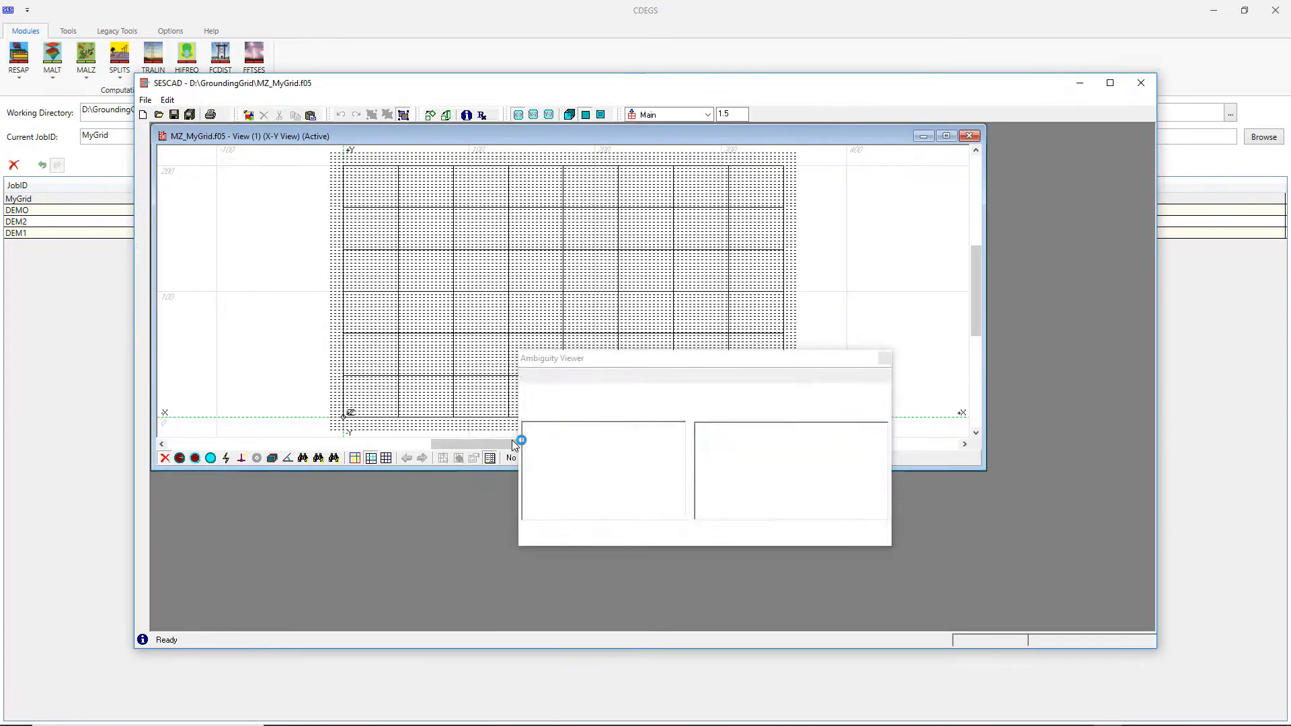
left_click(872, 538)
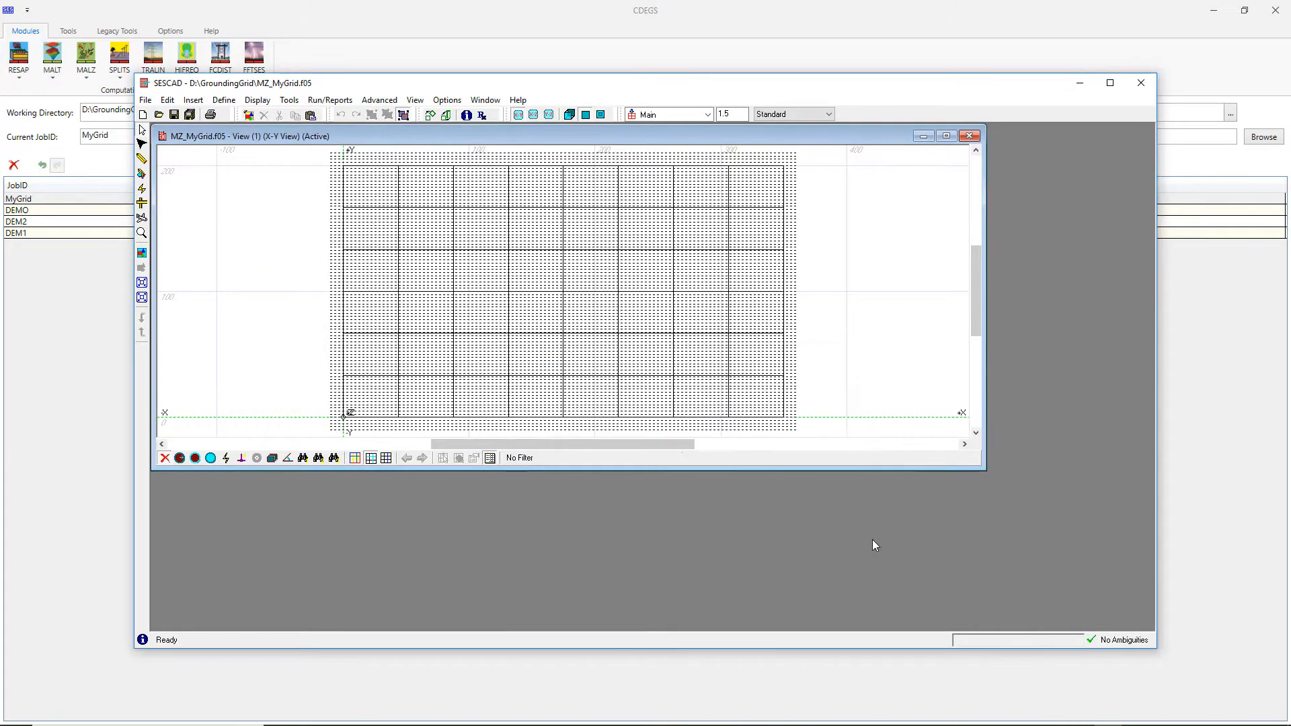
left_click(948, 138)
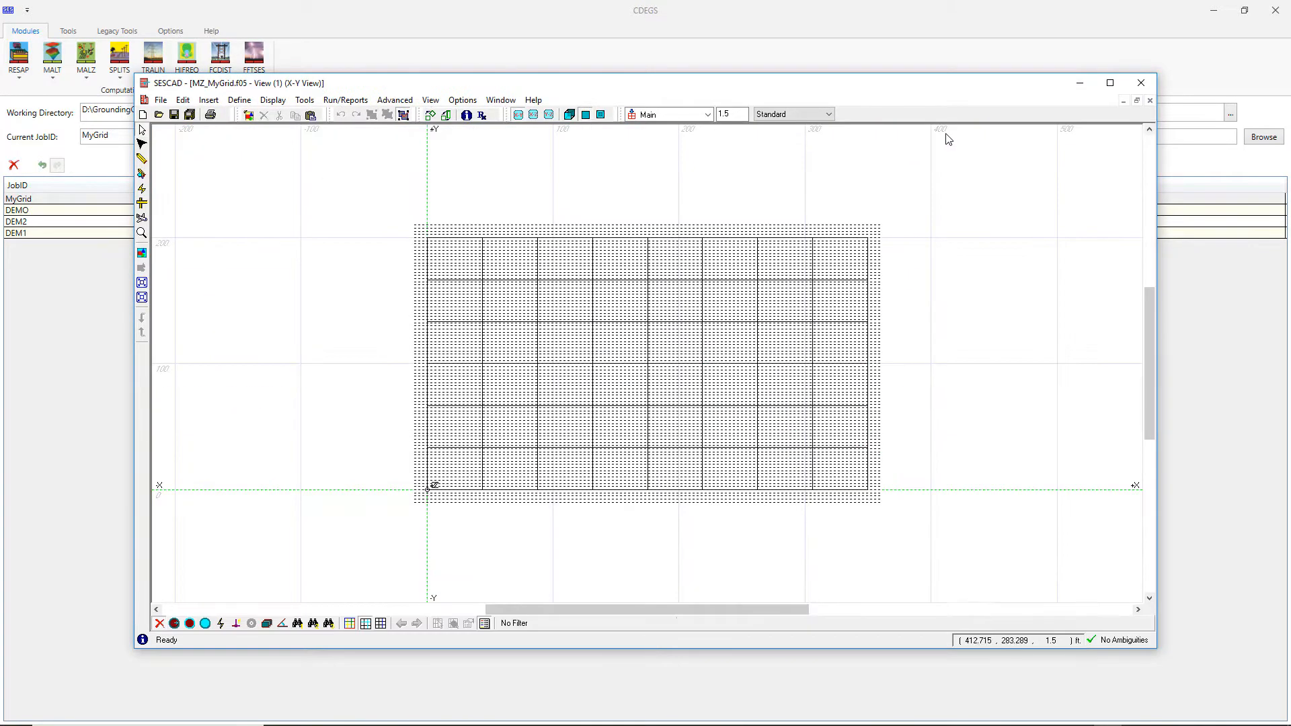
left_click(366, 100)
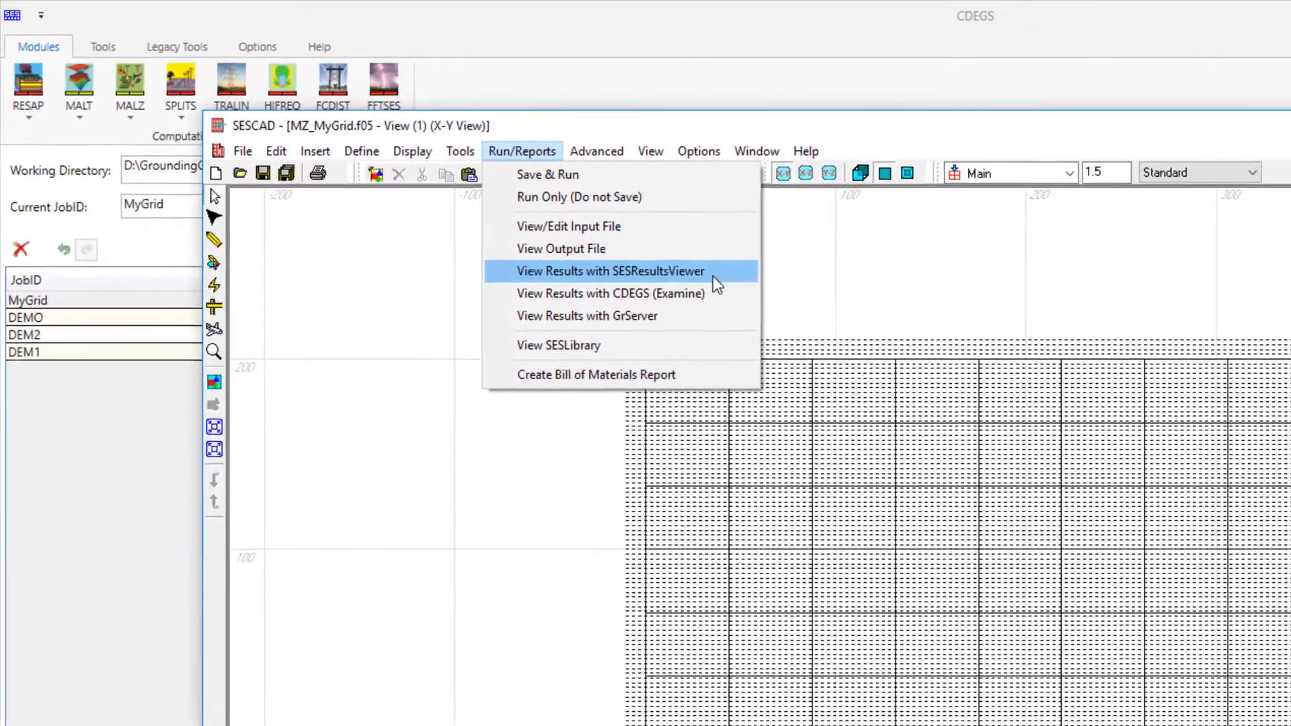
left_click(757, 291)
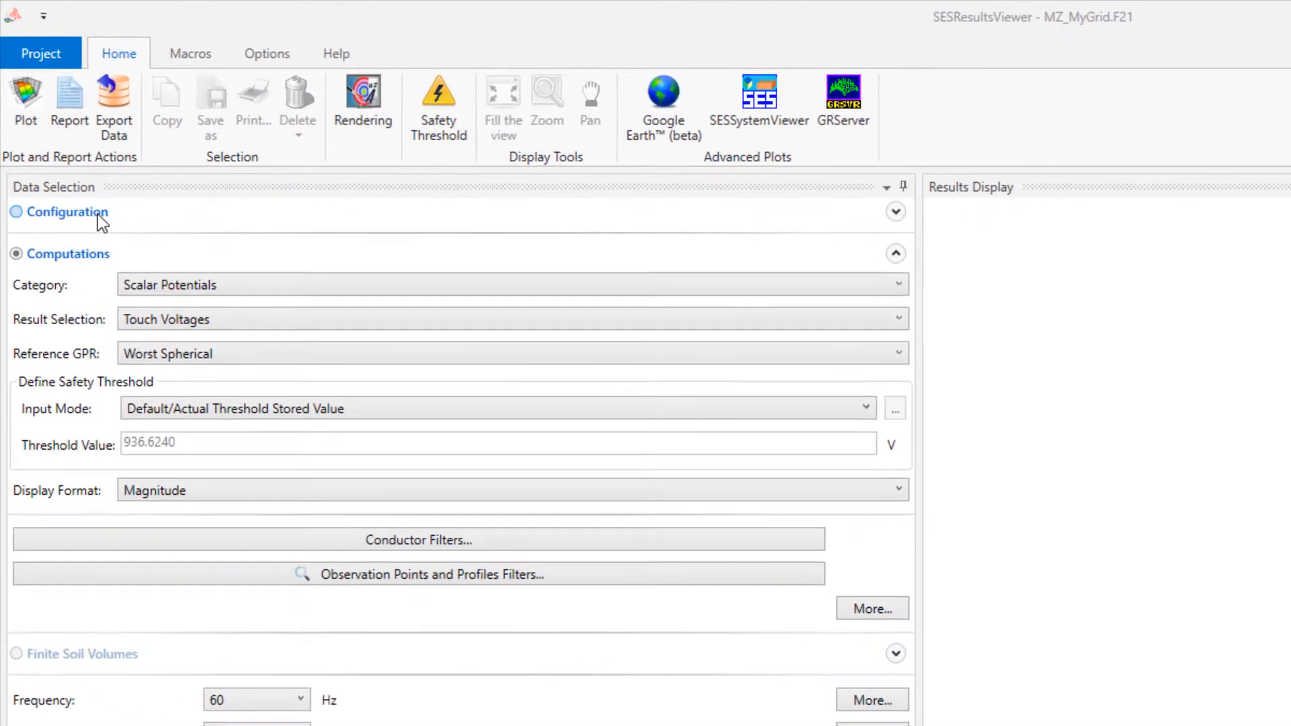
Choose configuration results in the Currents and GPRs category, with Leakage Currents of Conductor Segments as the result.
left_click(65, 138)
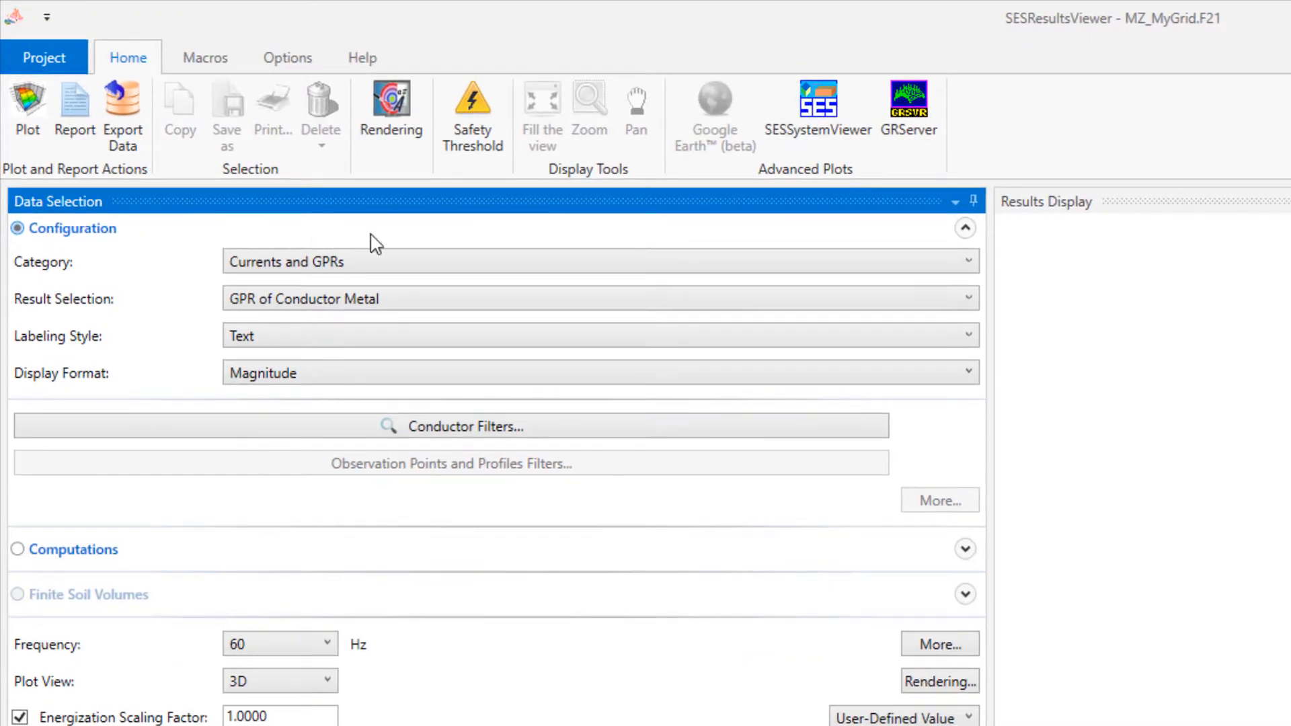
left_click(457, 269)
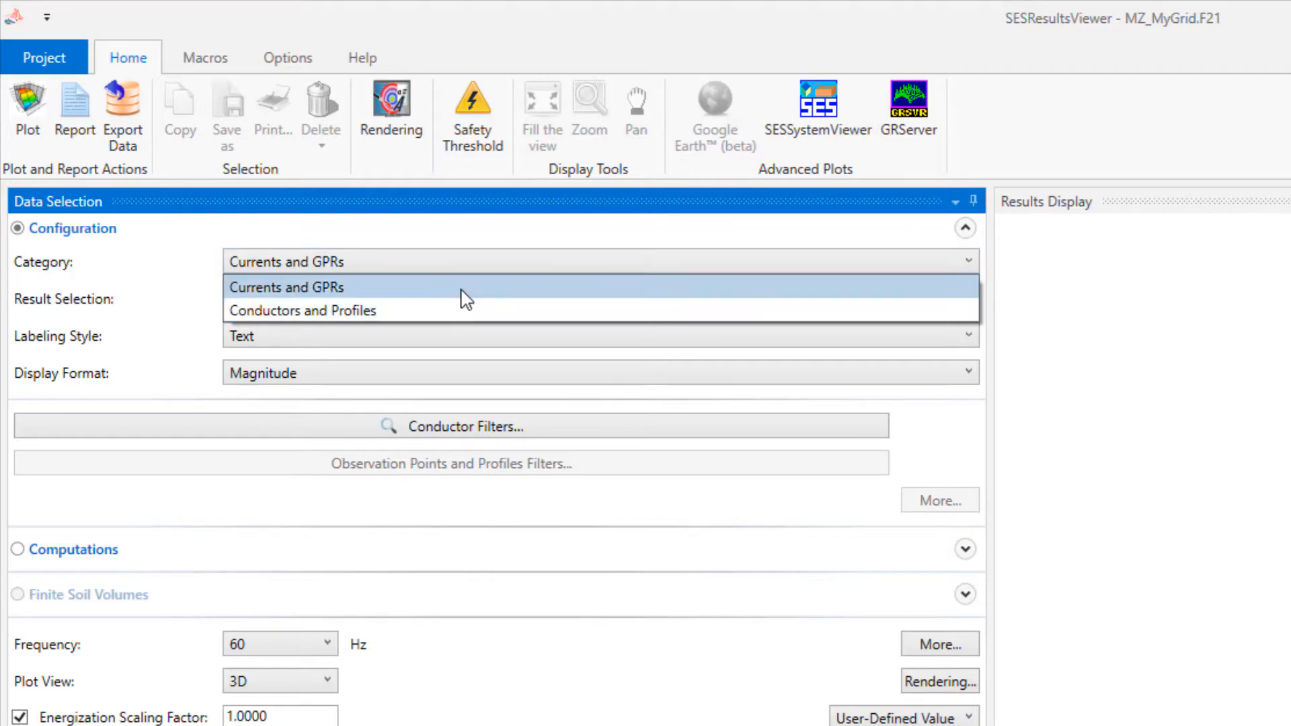
left_click(464, 287)
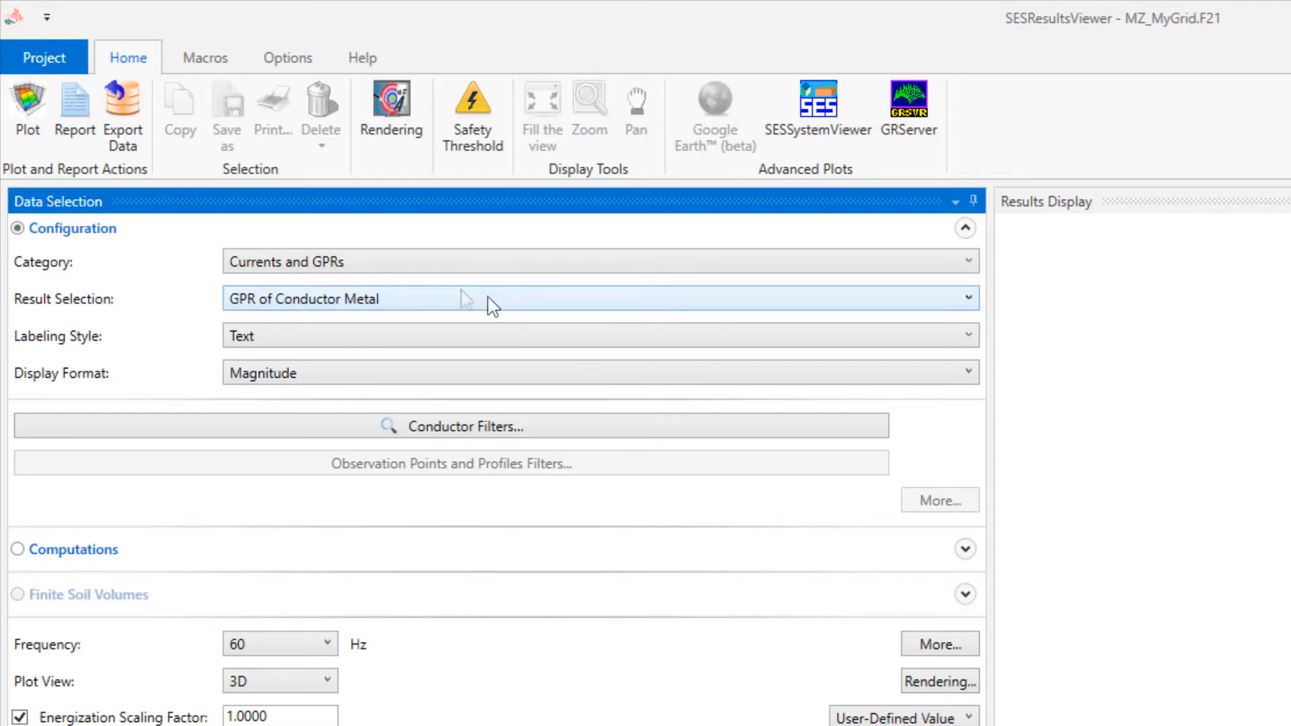
left_click(464, 298)
left_click(490, 299)
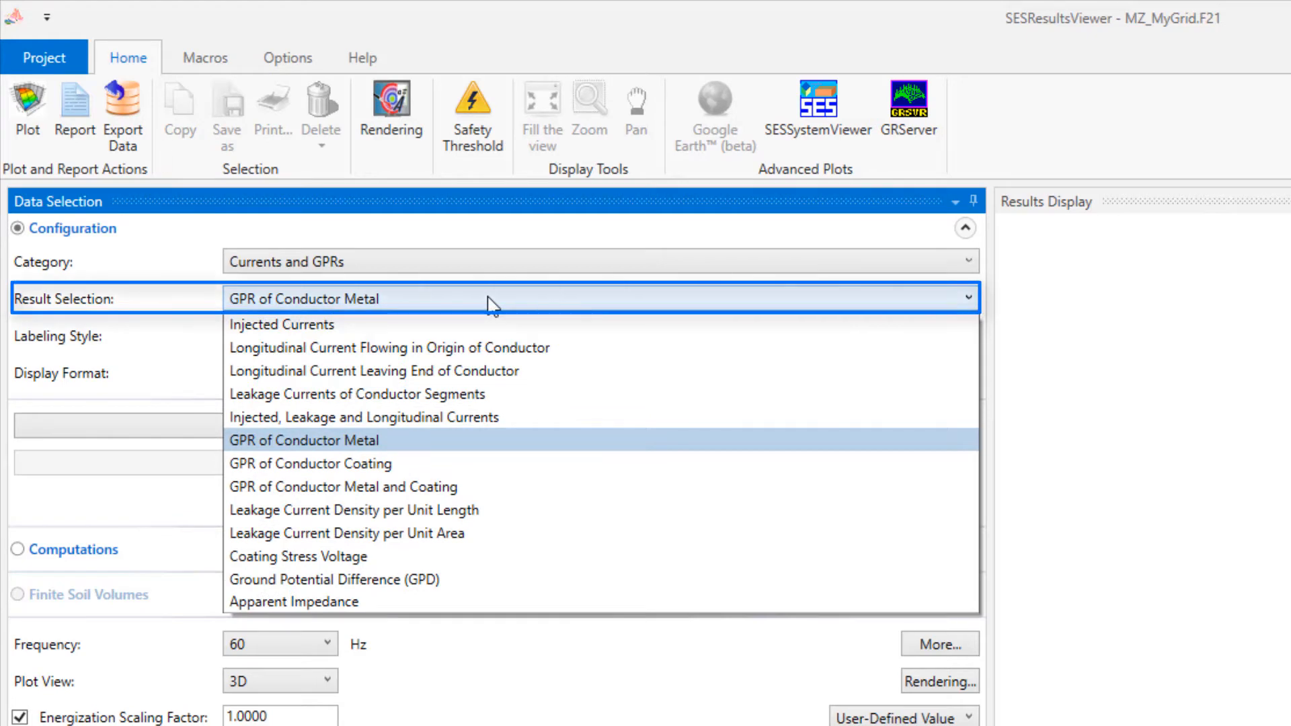
left_click(481, 397)
left_click(481, 401)
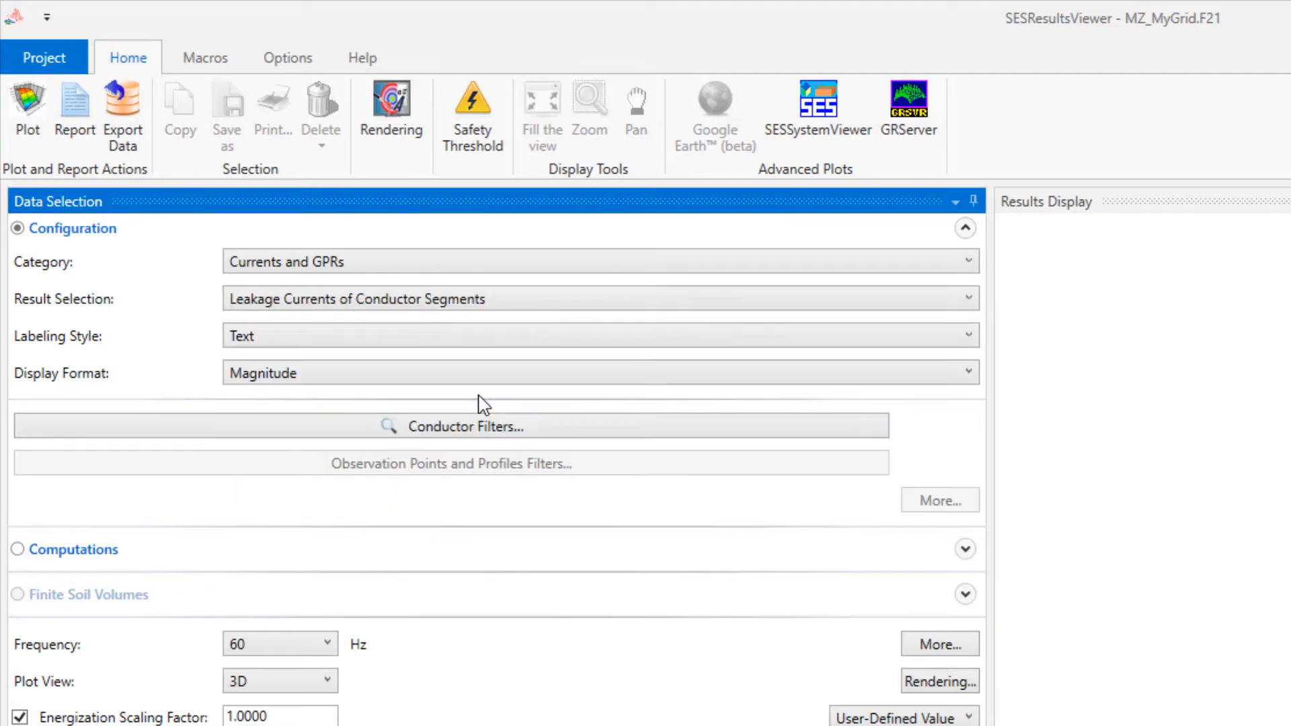
Set the labeling style to Both and the plot view to Top, and plot the leakage currents.
left_click(483, 350)
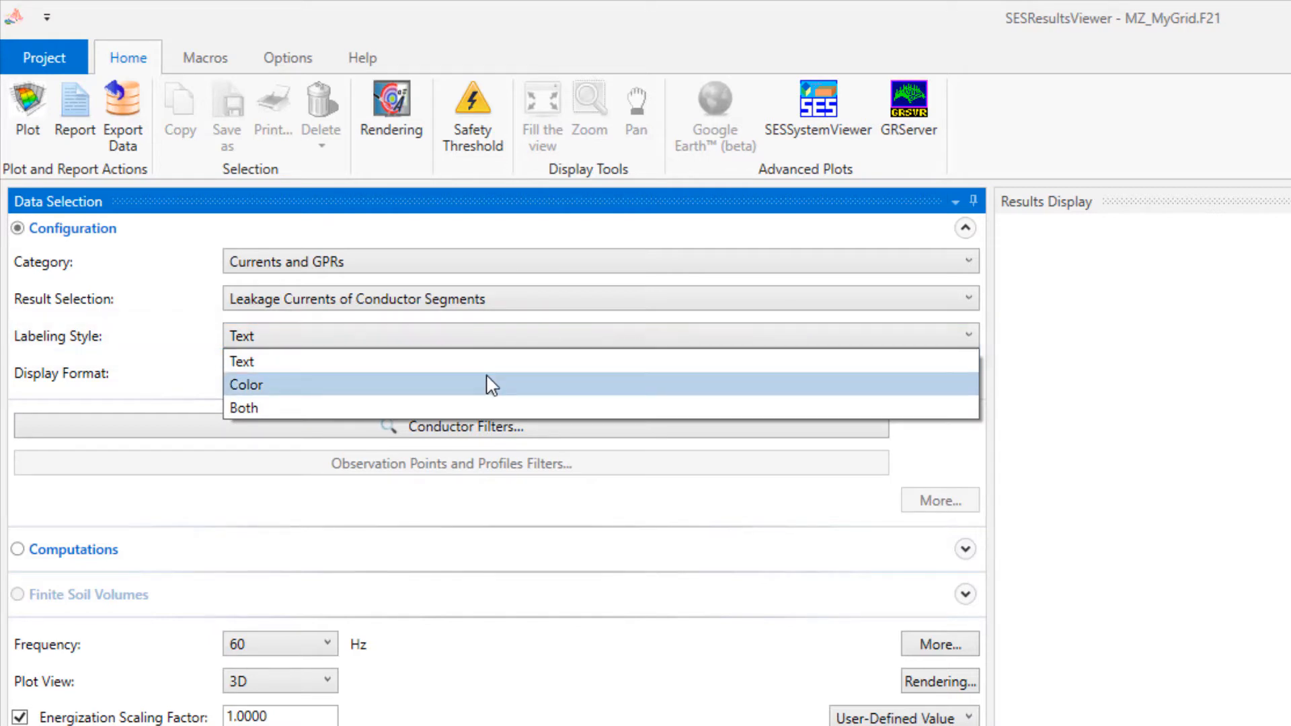
left_click(507, 402)
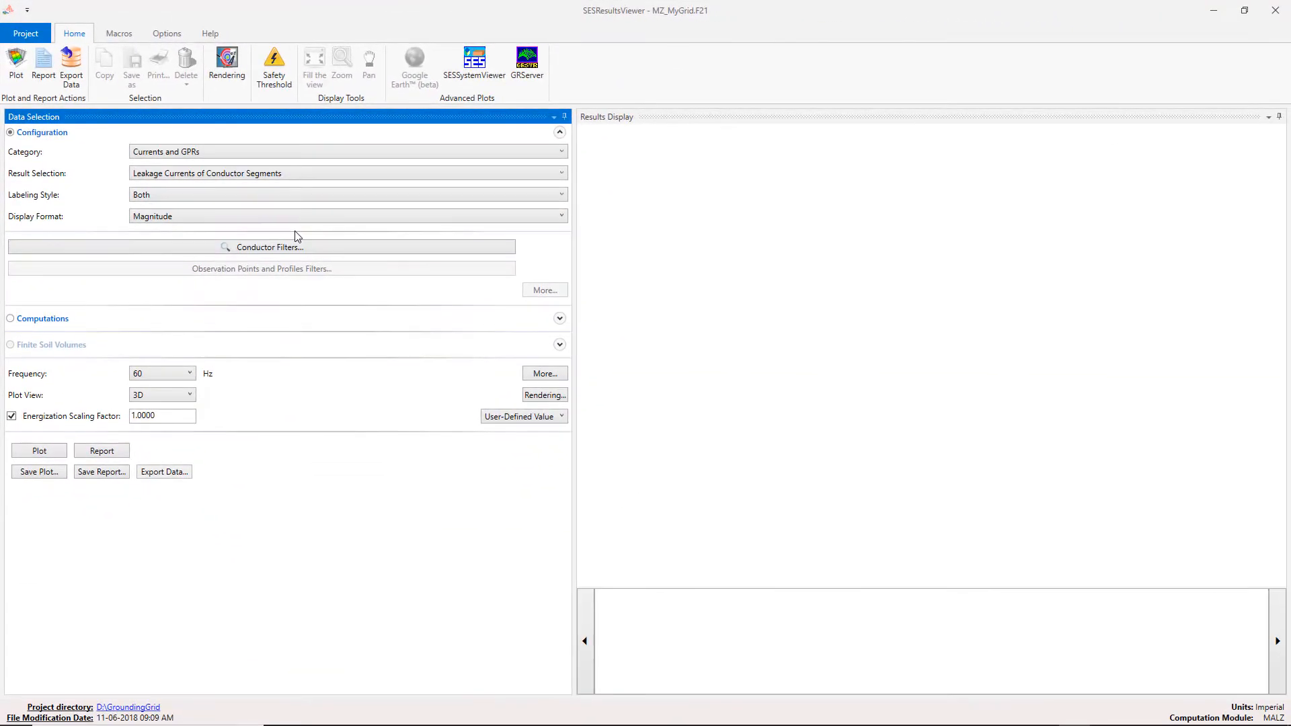
left_click(190, 396)
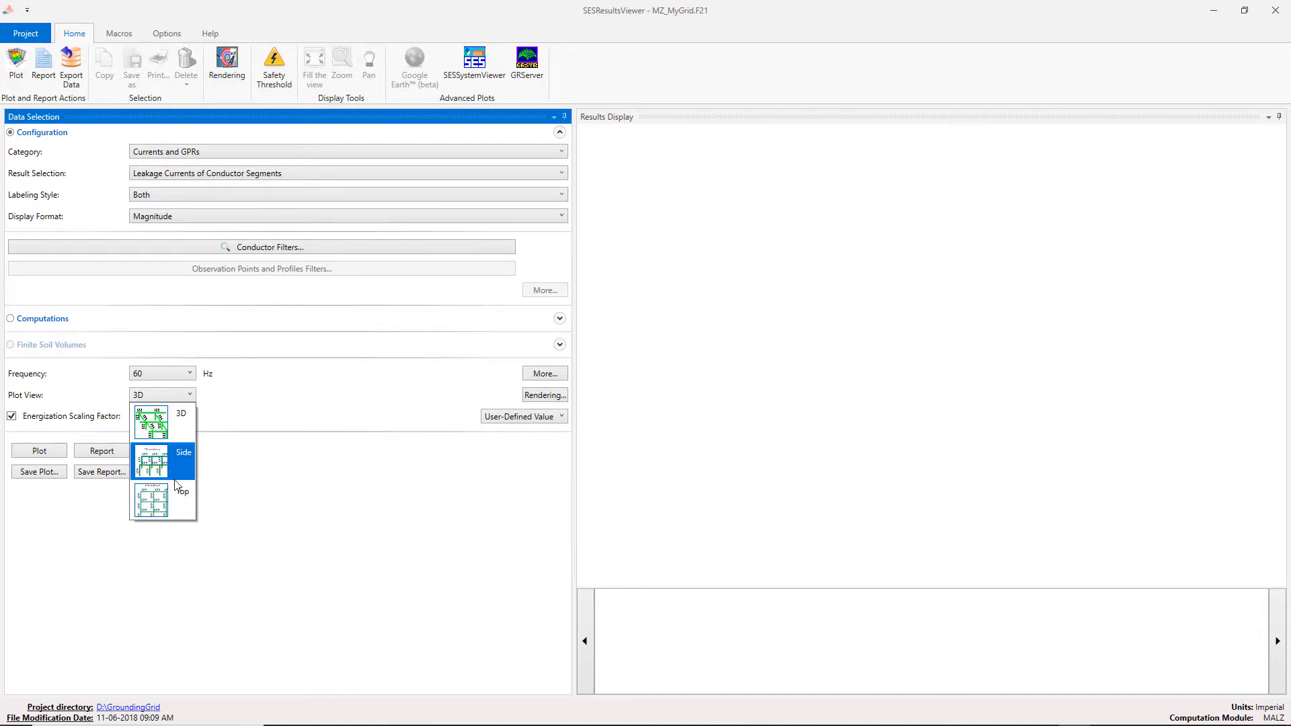
left_click(181, 498)
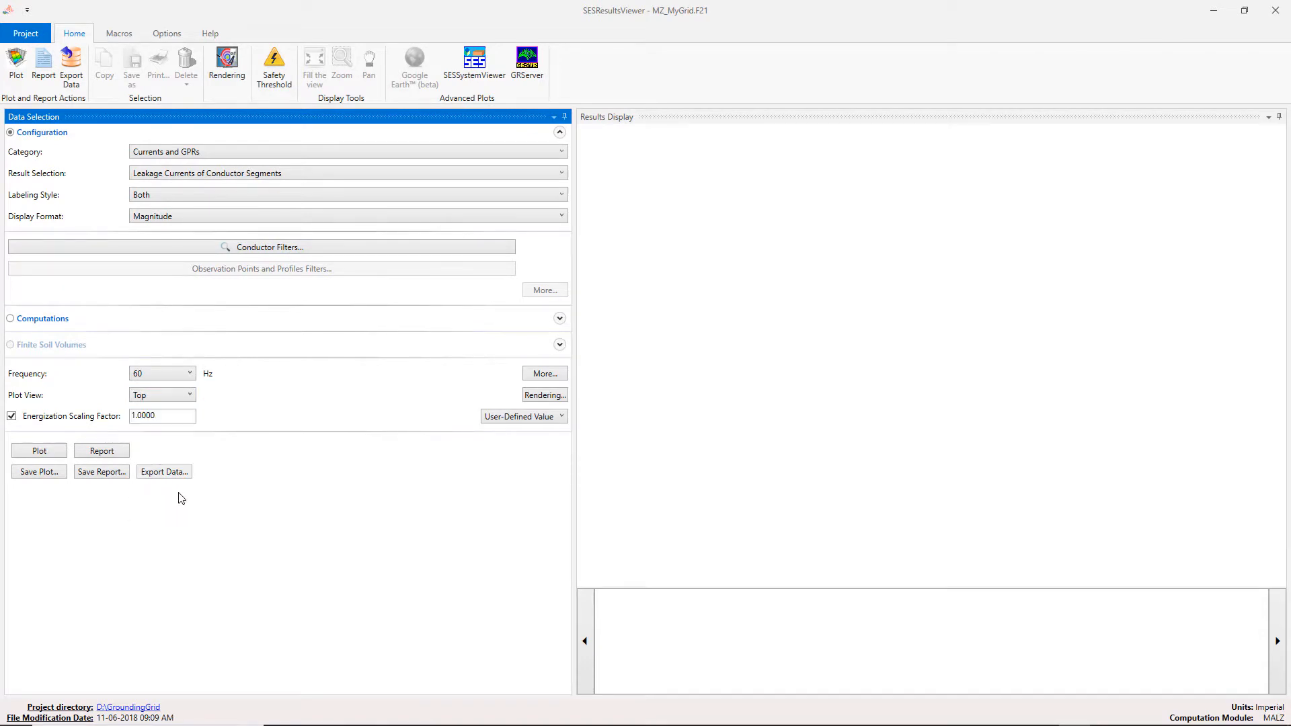
left_click(59, 452)
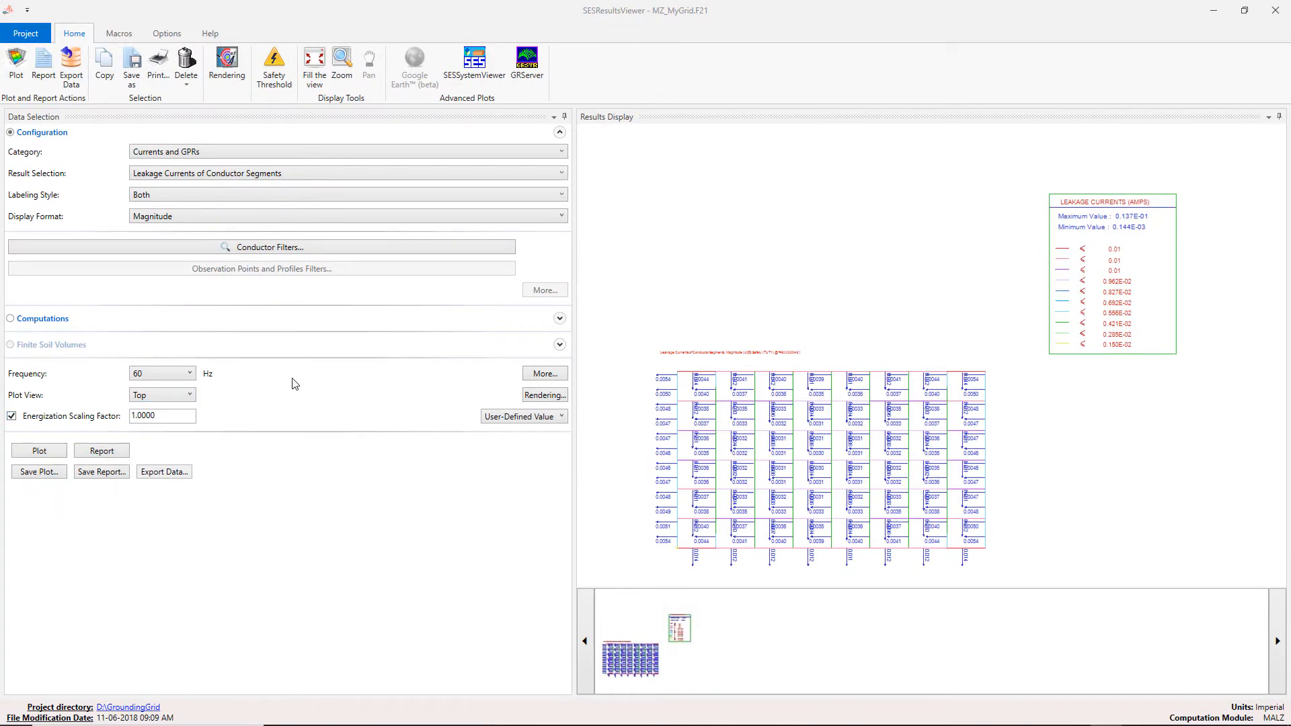
In the plot's rendering options, set a user-defined label character height of 0.5 cm and replot.
left_click(545, 396)
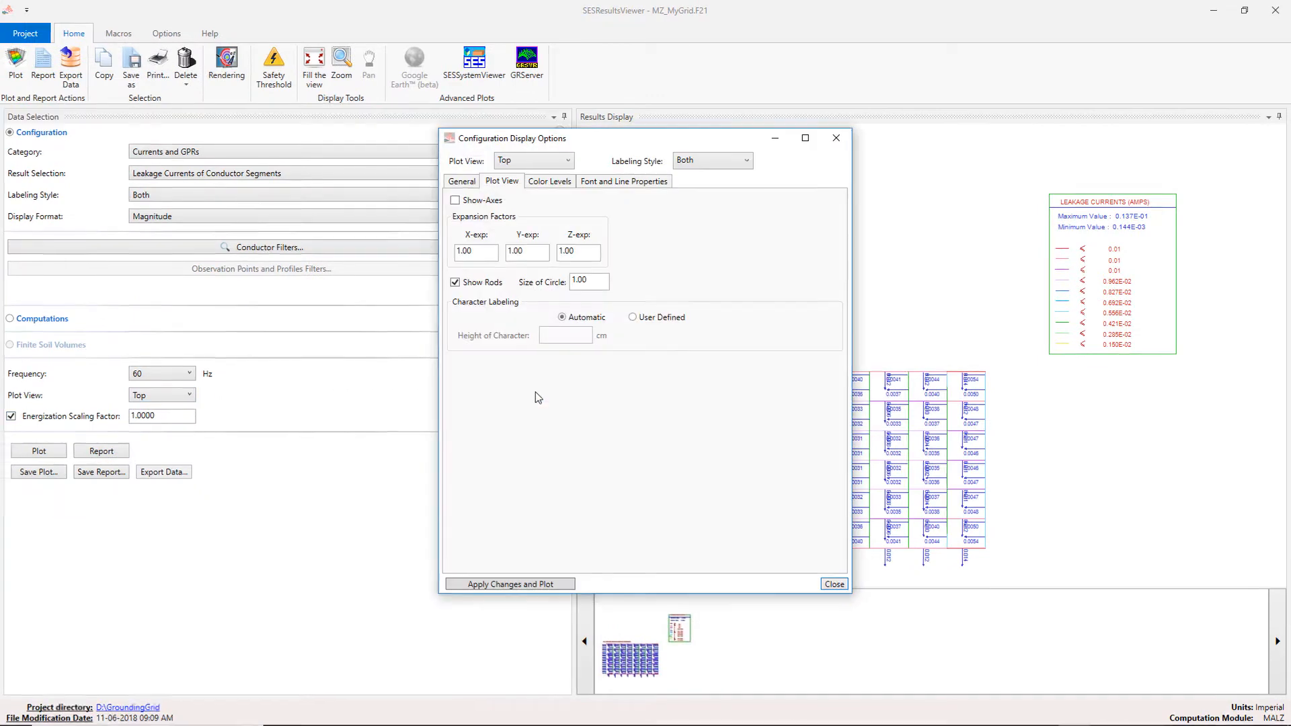
left_click(474, 185)
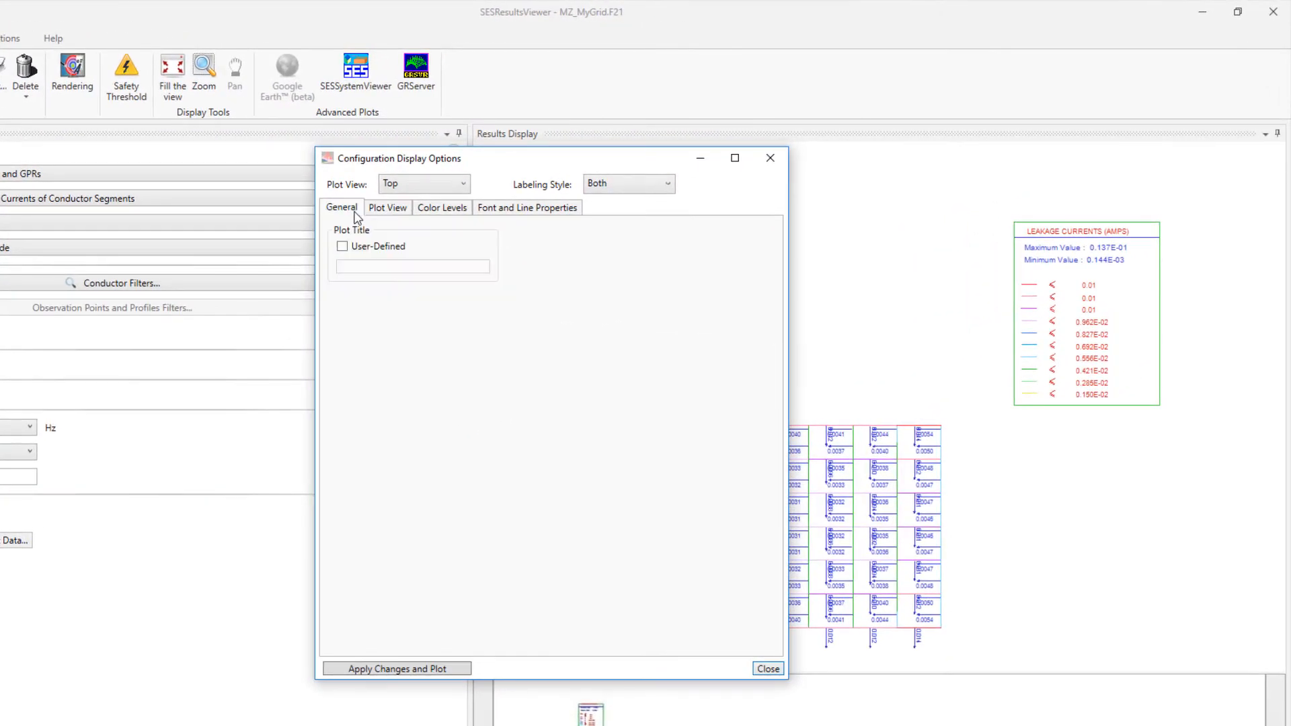
left_click(349, 250)
left_click(352, 248)
left_click(381, 210)
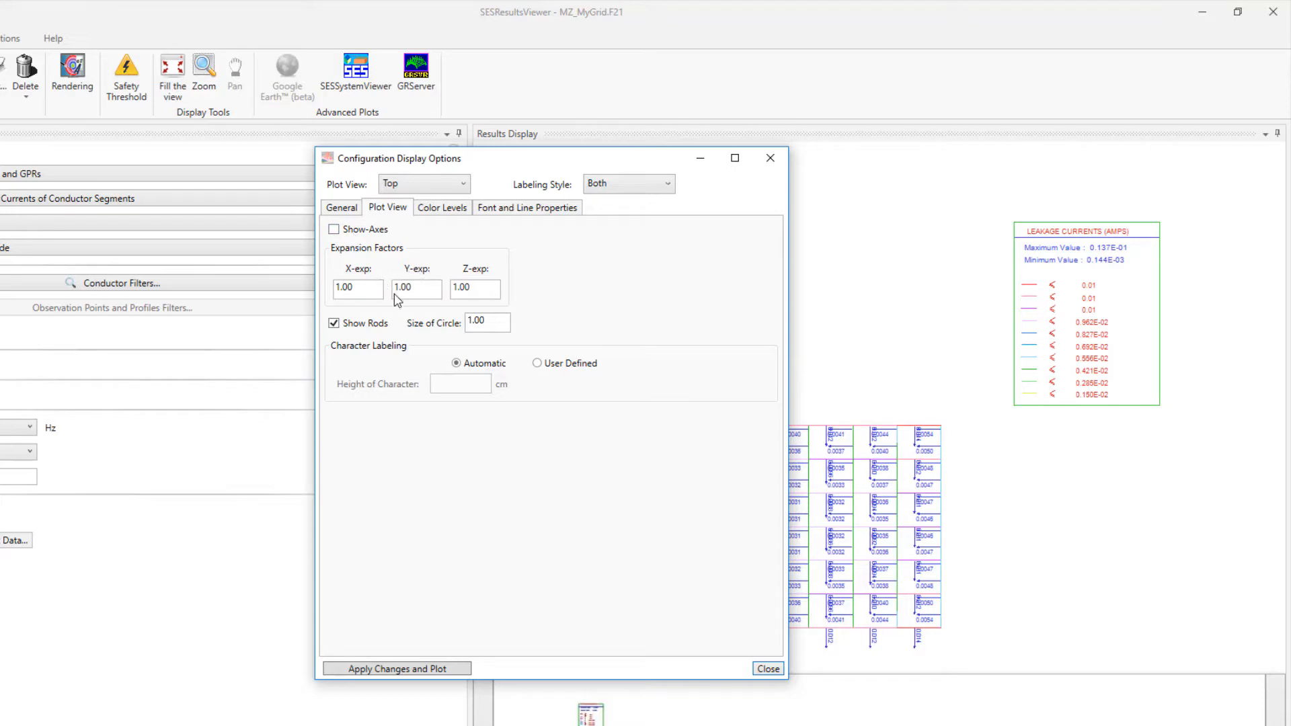
left_click(539, 365)
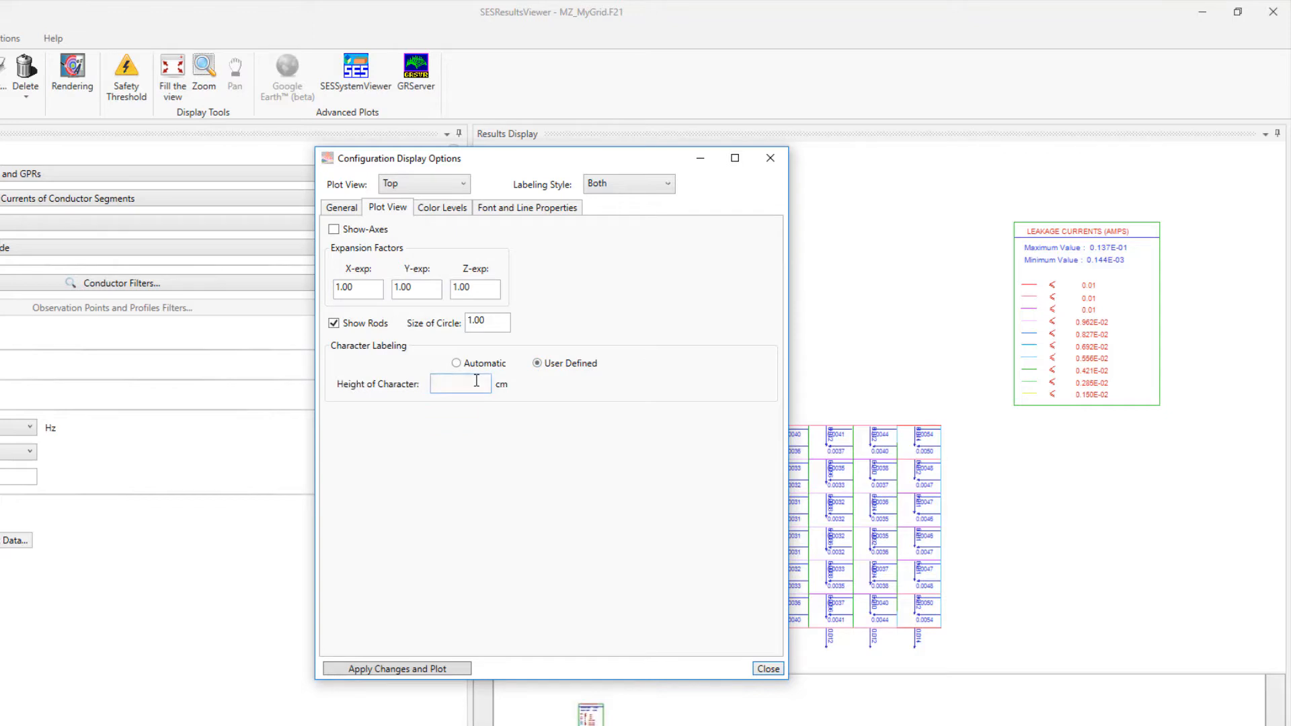
type("0.5")
left_click(444, 670)
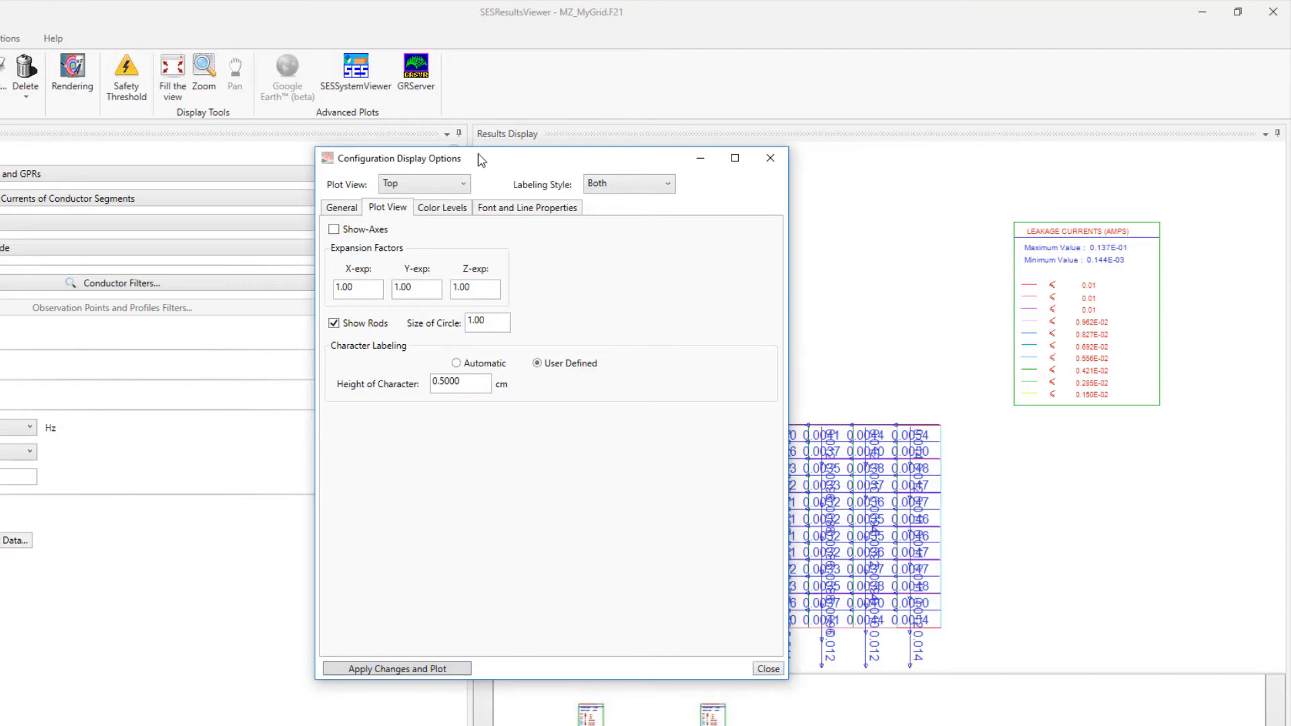
Move the display options window clear of the plot, set the character height to 0.05 cm, and replot.
left_click_drag(482, 159, 110, 147)
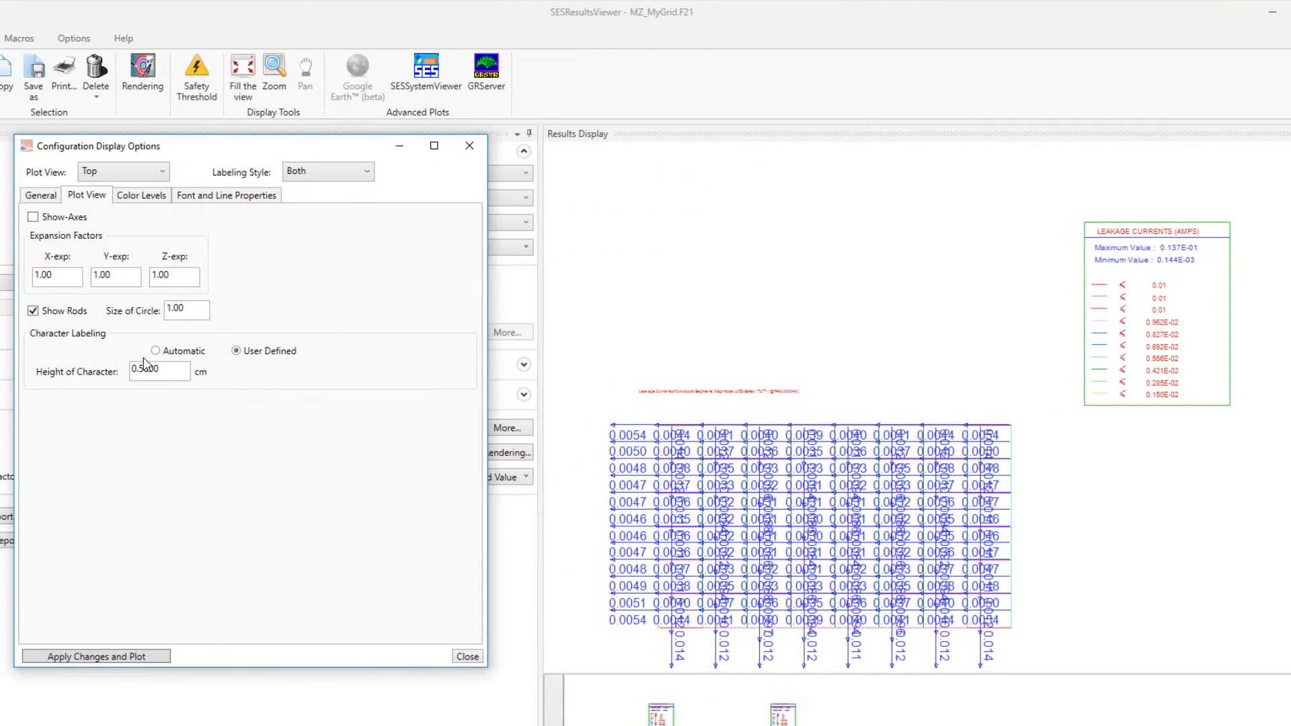
double_click(142, 369)
type("0.5")
type("5")
left_click(138, 658)
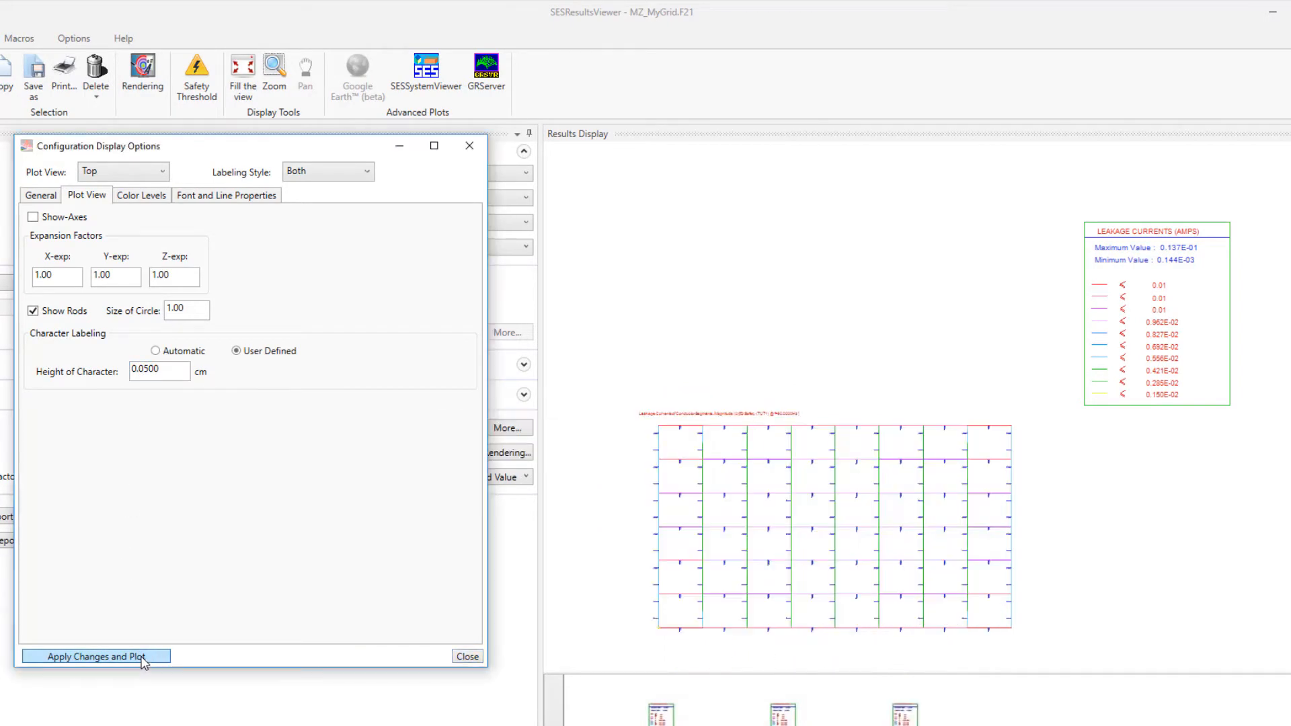
Return character labeling to Automatic and replot, and review the color level, font and line settings before closing the display options.
left_click(162, 350)
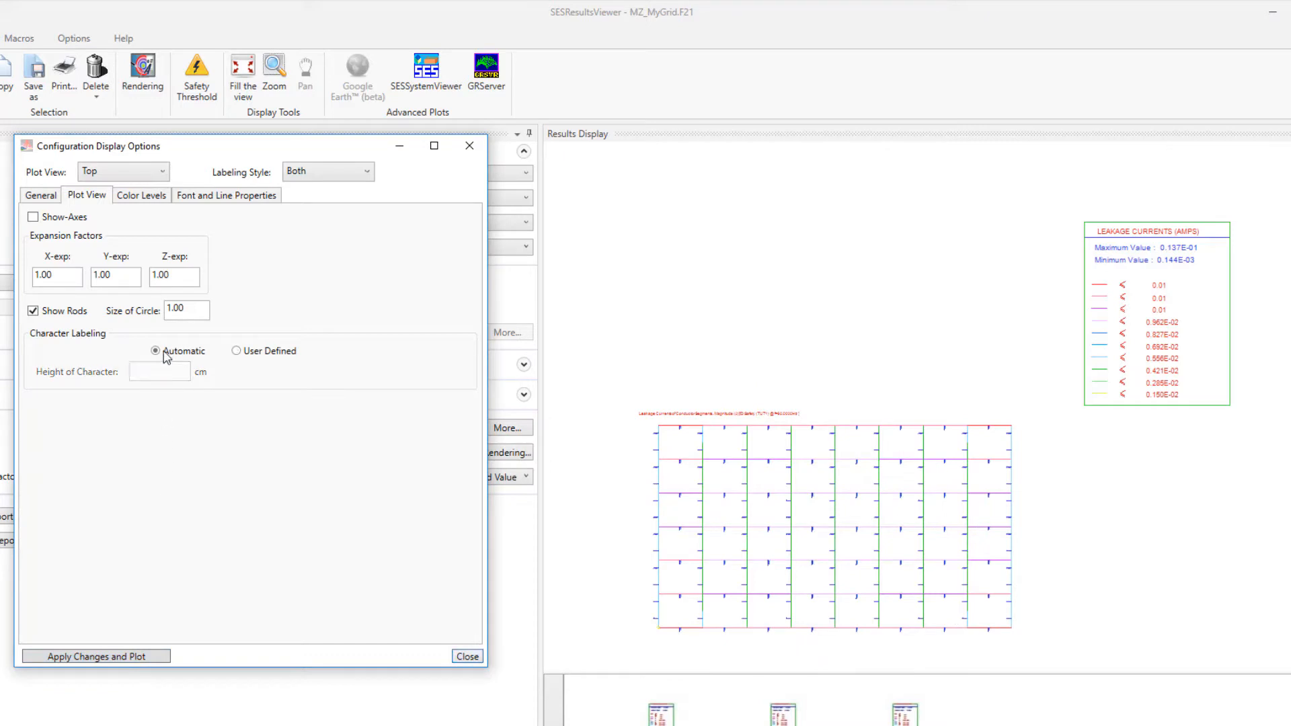
left_click(140, 656)
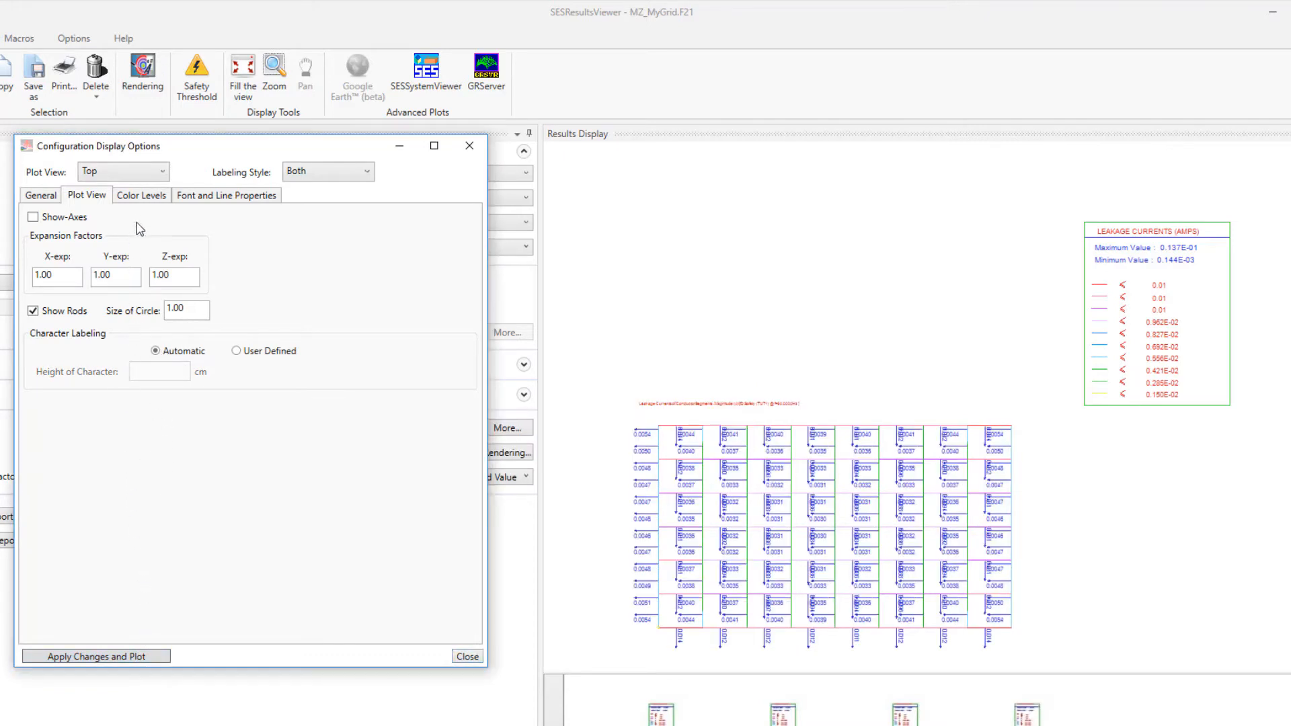
left_click(142, 197)
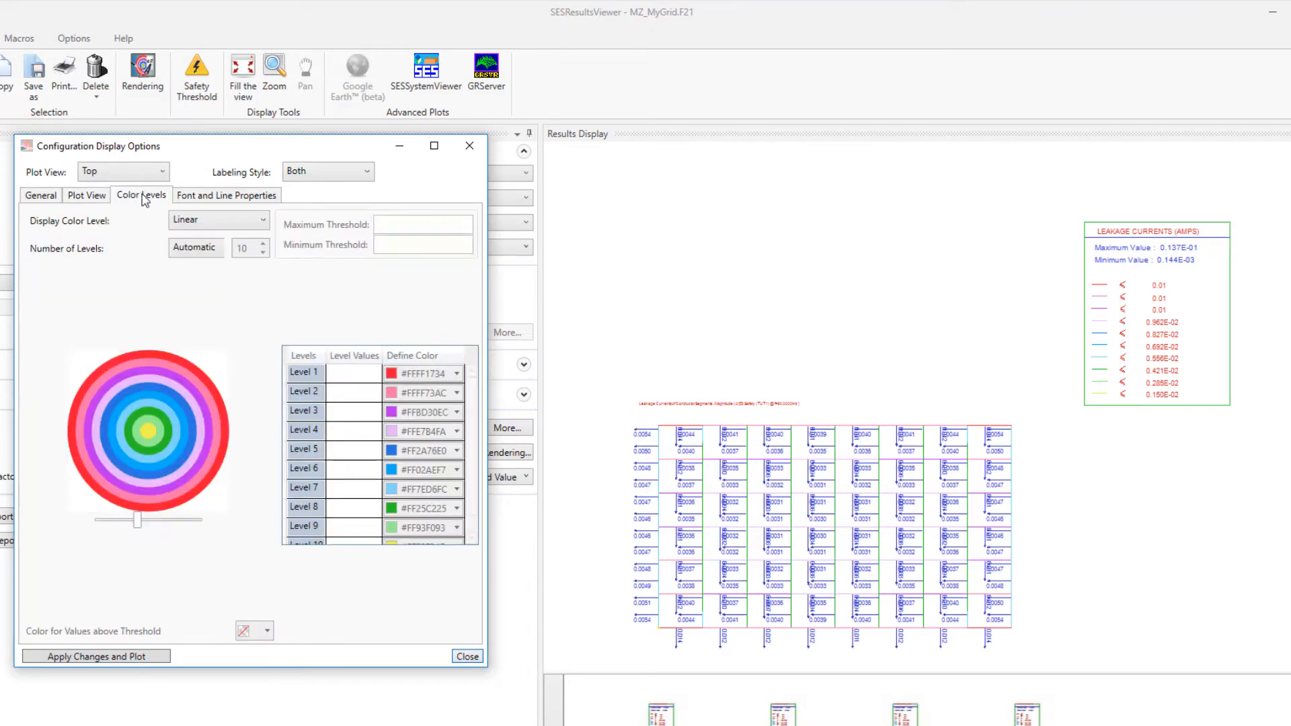
left_click(250, 196)
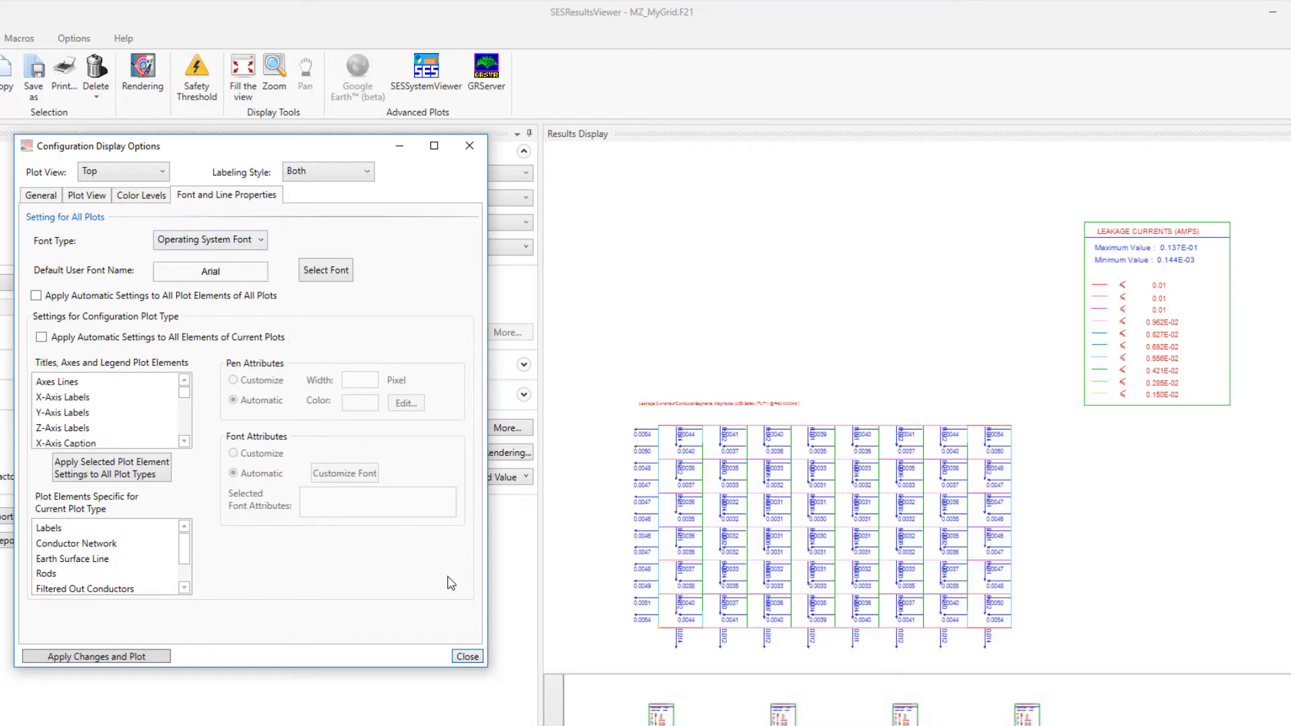
left_click(468, 657)
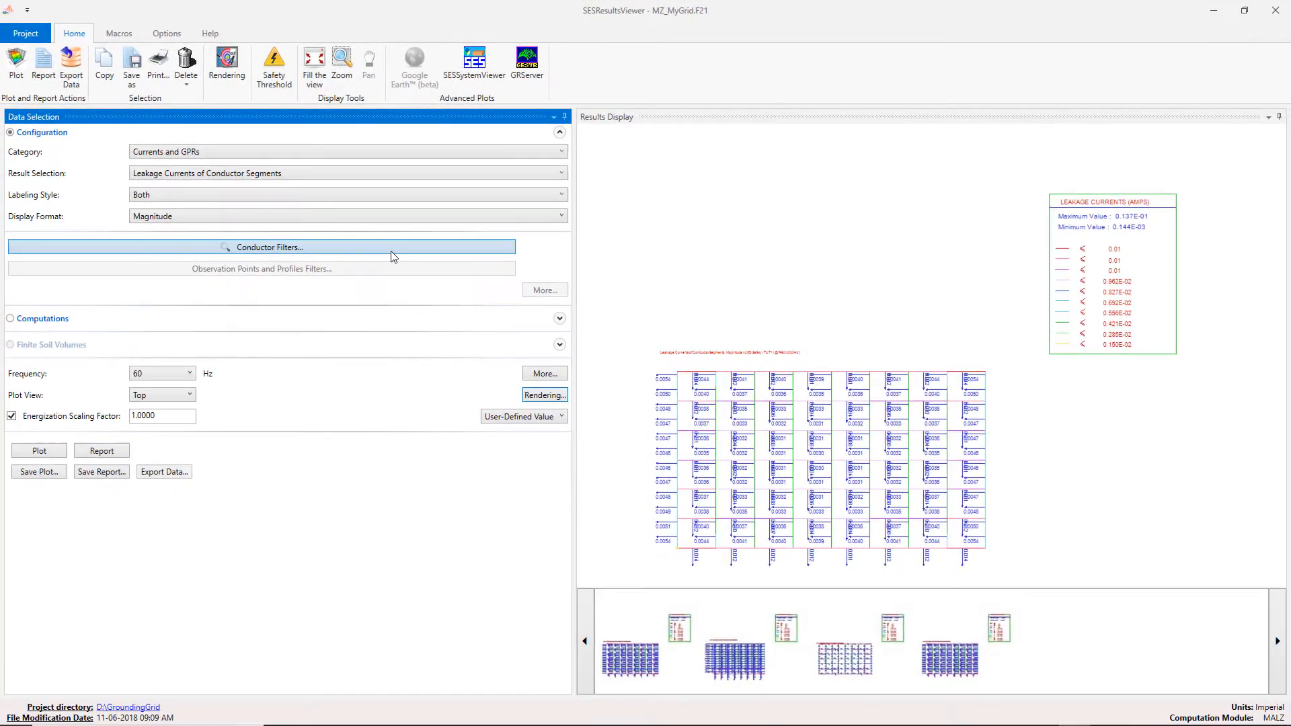
Enable conductor filters for the configuration plot and set the first range to filter by Conductor Number.
left_click(393, 256)
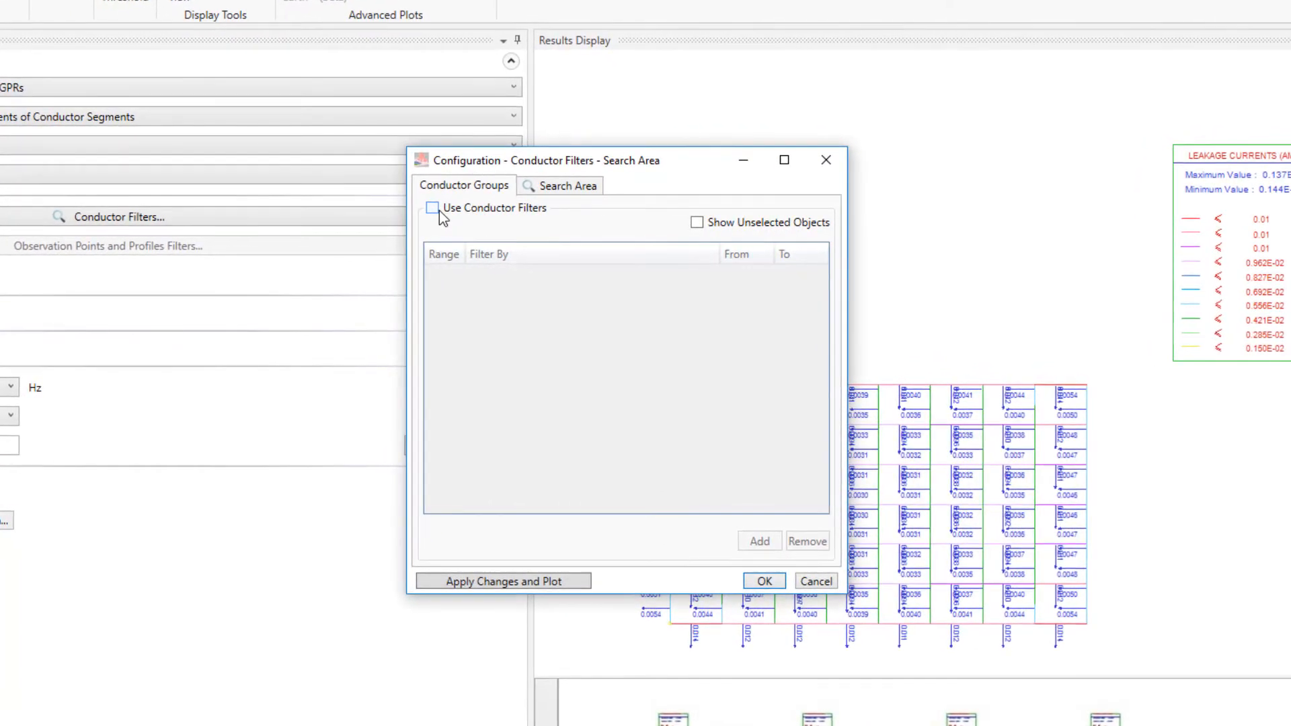
left_click(432, 209)
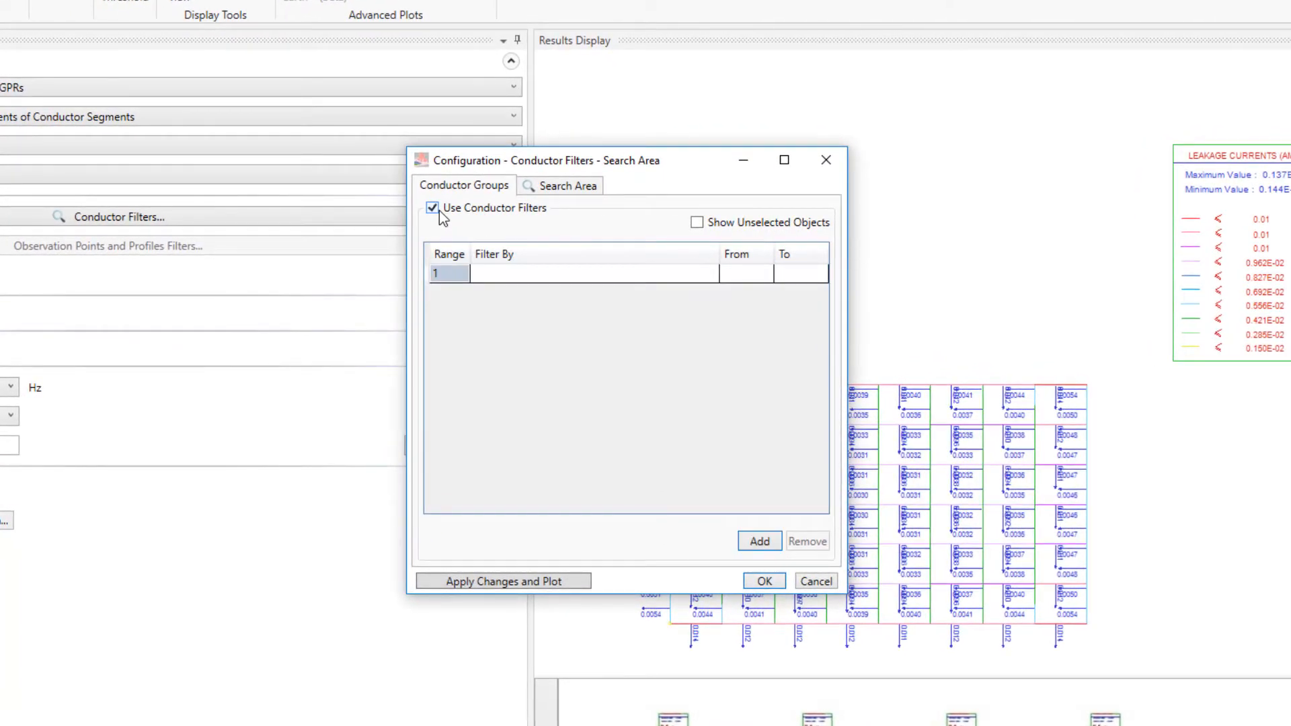
left_click(592, 275)
left_click(591, 273)
left_click(591, 273)
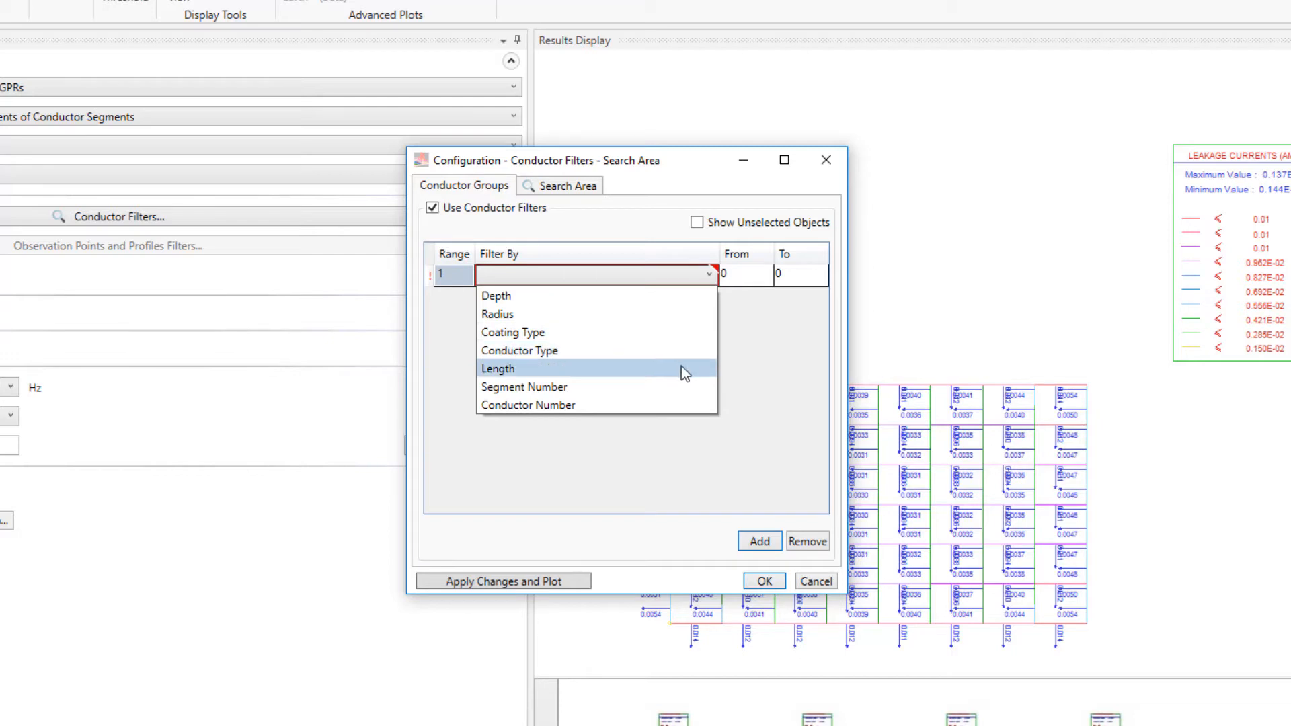
left_click(686, 403)
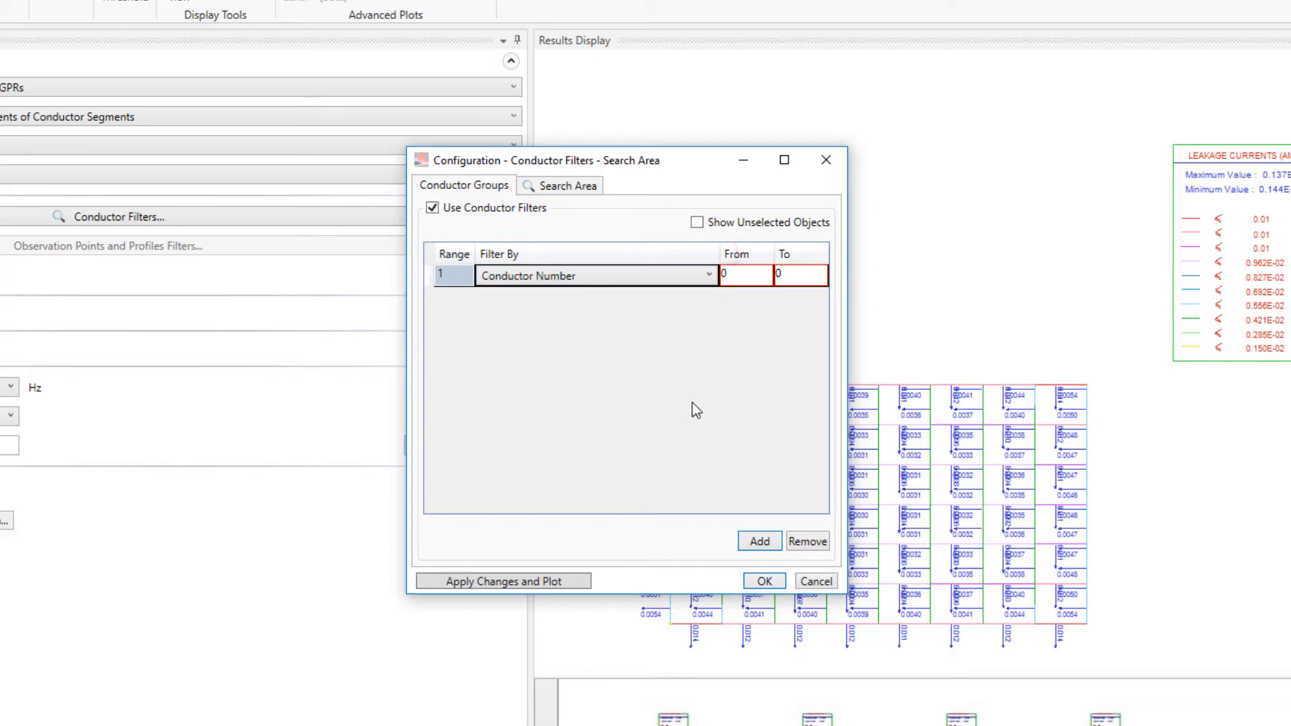
Limit the filter range to conductors 1 to 10, replot the leakage currents, and accept the filter settings.
left_click(733, 280)
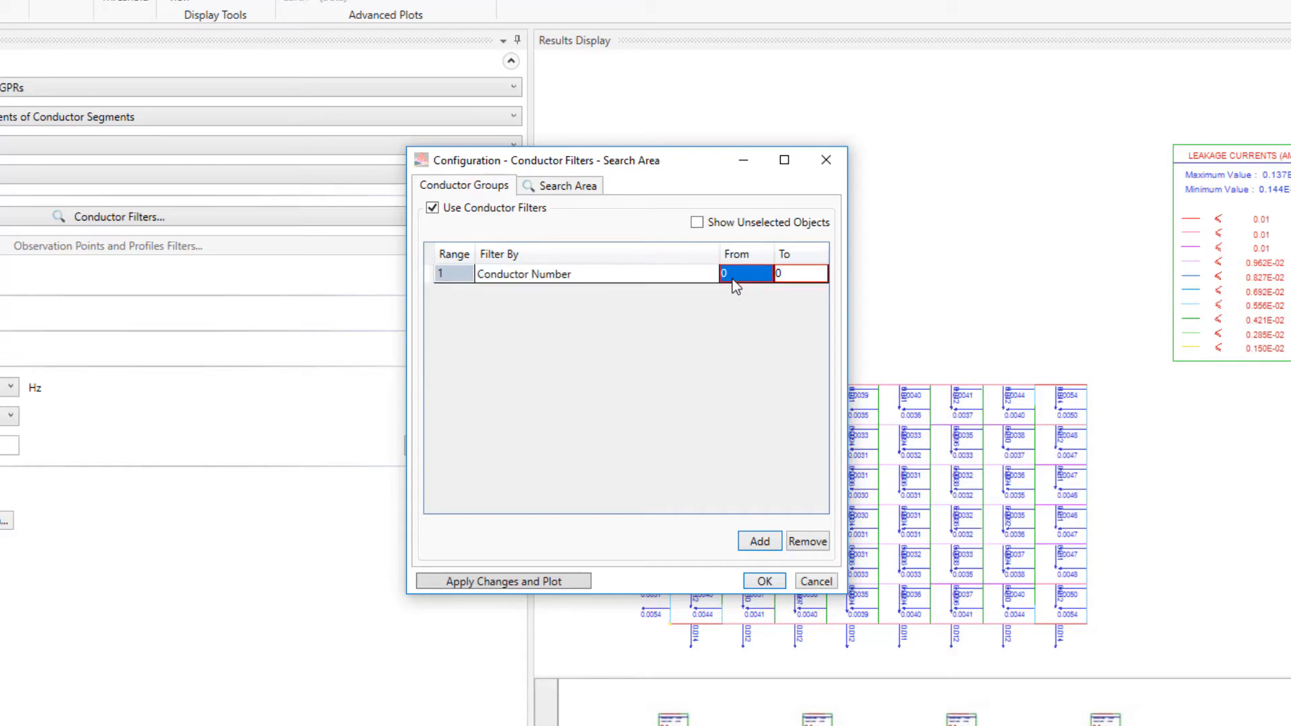
type("1")
left_click(779, 280)
type("10")
left_click(533, 582)
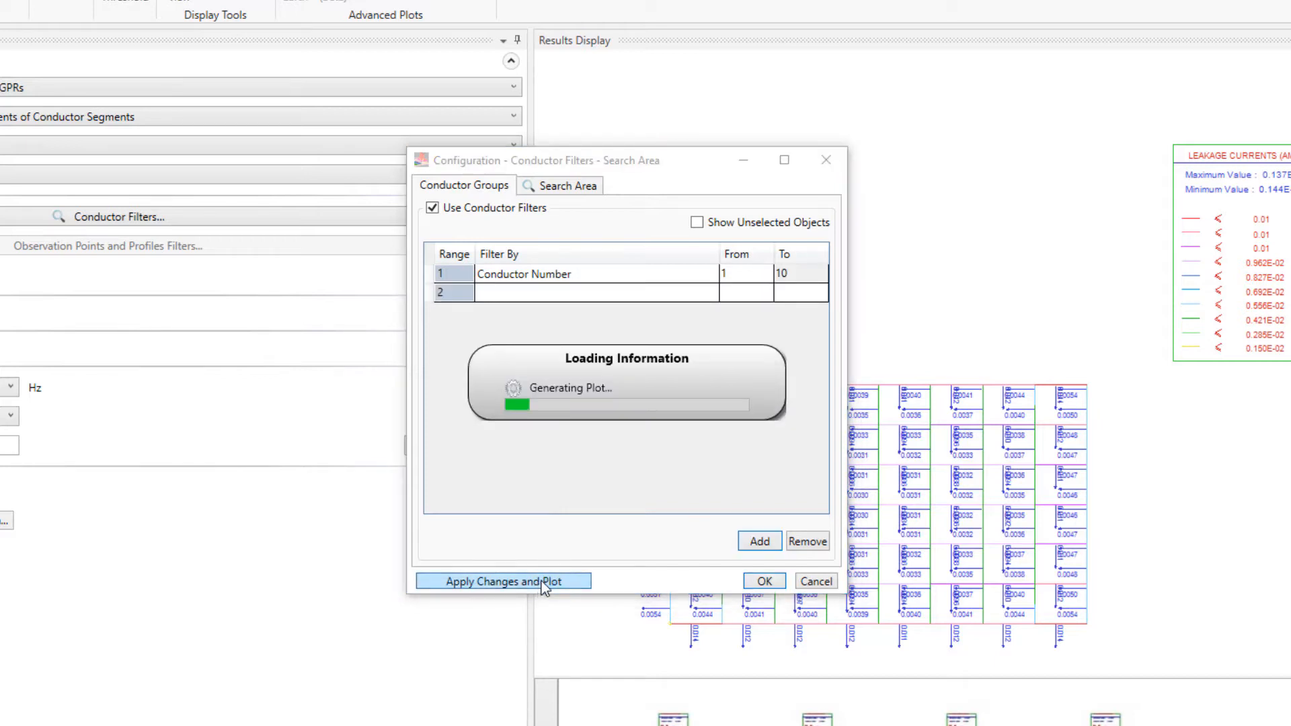
left_click(763, 582)
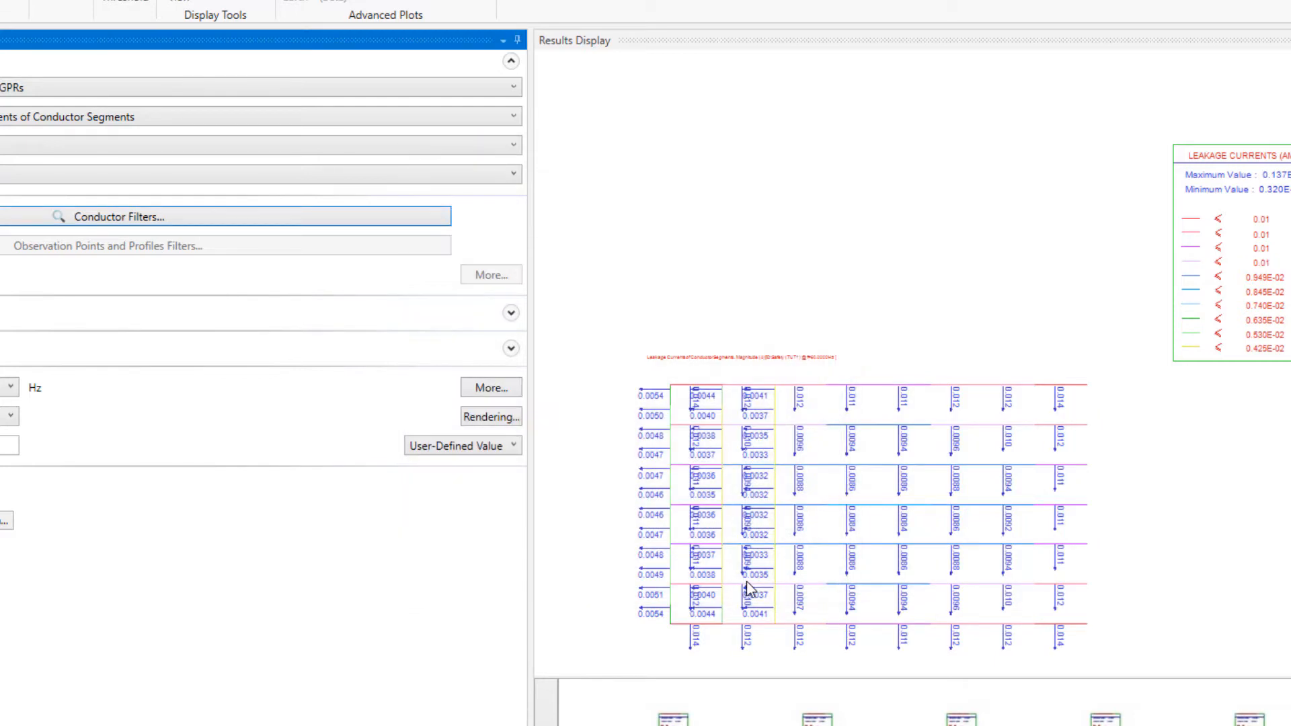
left_click(737, 542)
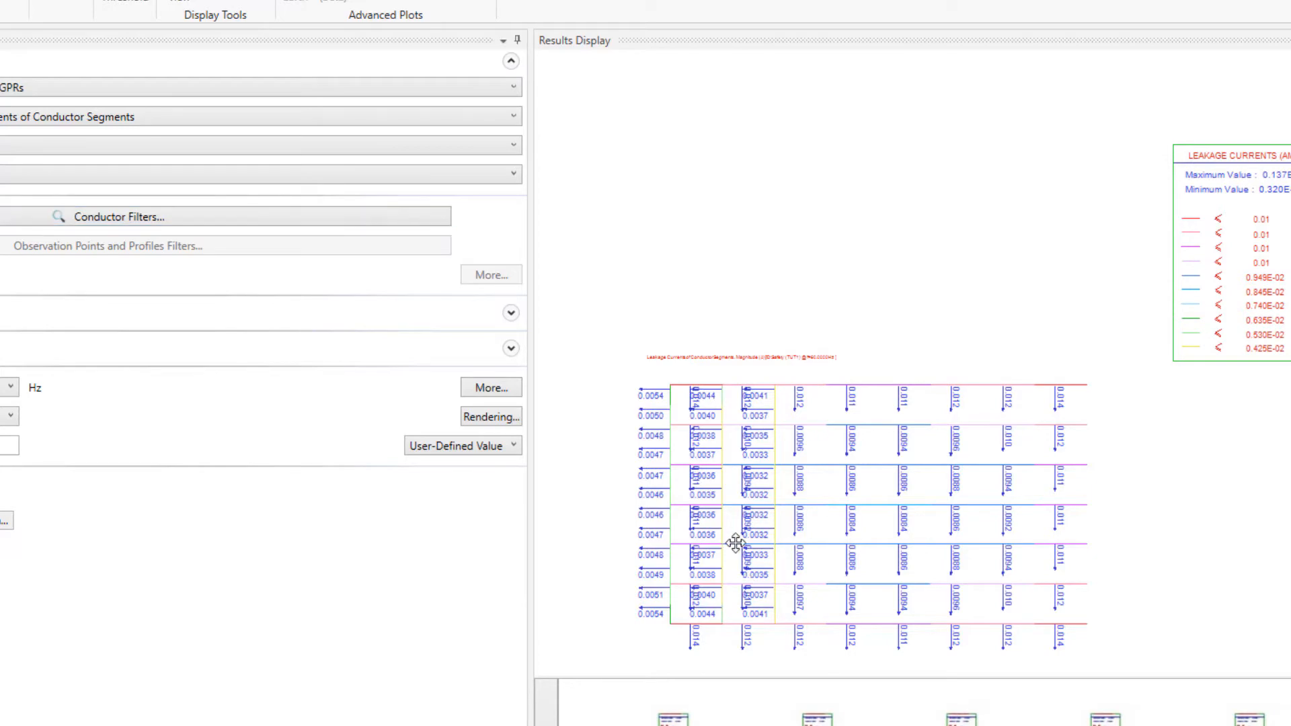
Generate the text report for the leakage currents of conductor segments.
scroll(736, 542, "up", 1)
scroll(736, 542, "up", 1)
scroll(728, 508, "up", 2)
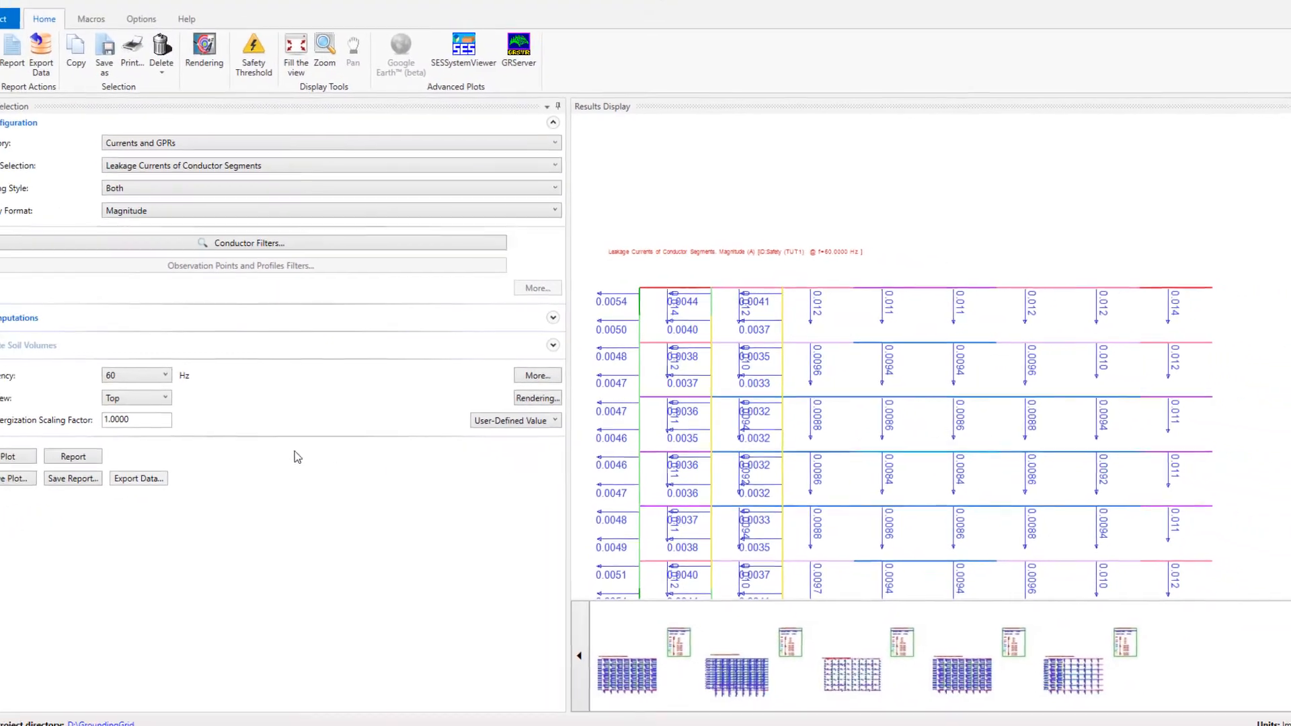
left_click(109, 454)
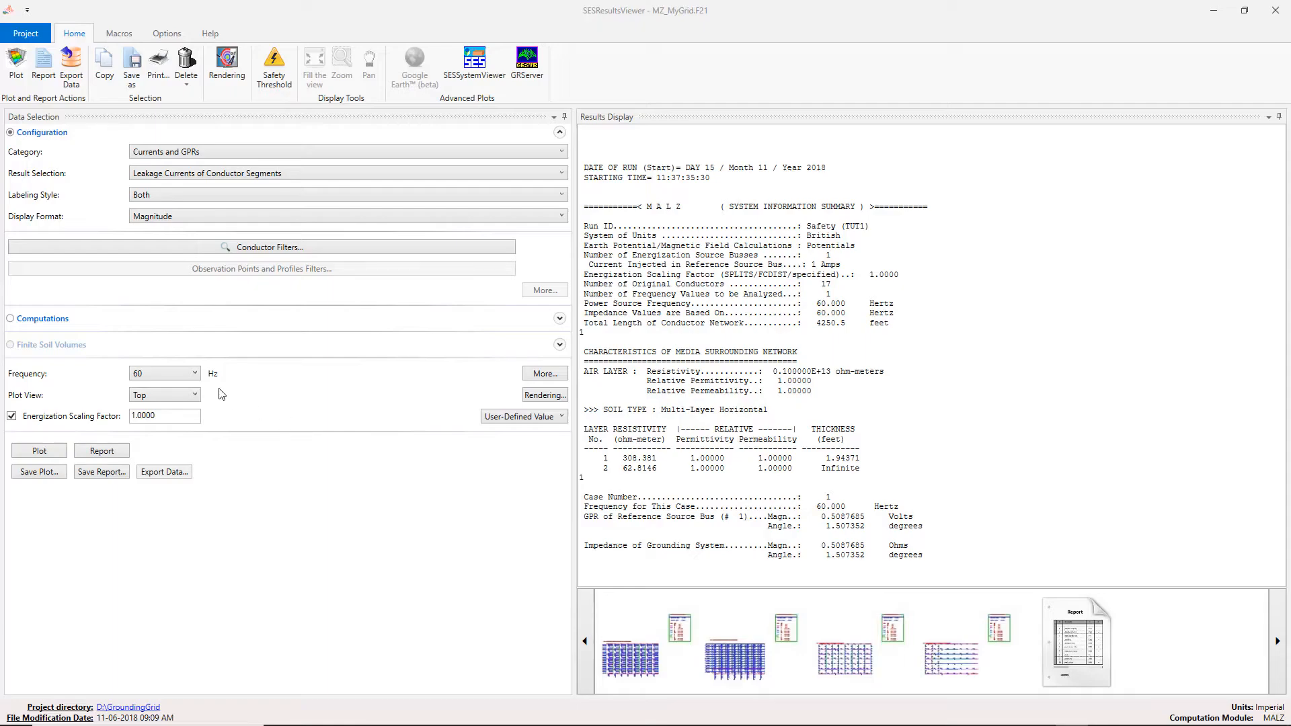
Switch the data selection to Computations and choose Scalar Potentials as both category and result.
left_click(53, 320)
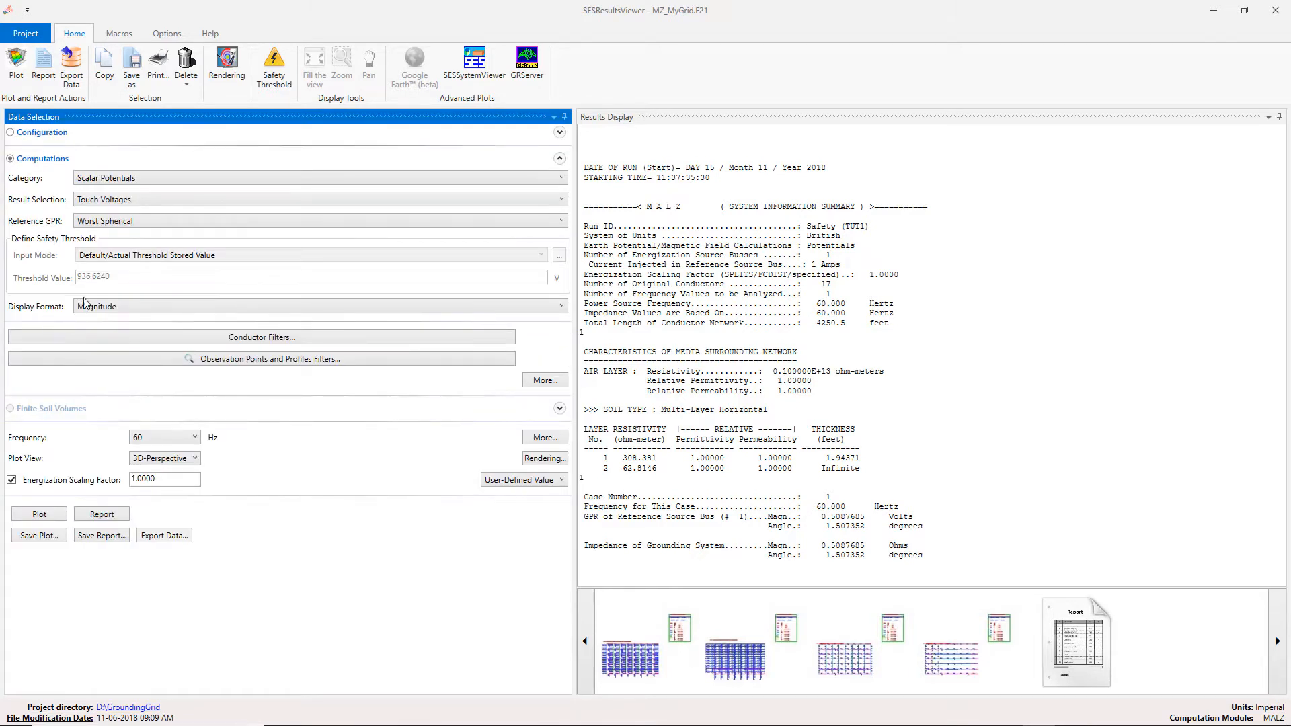
left_click(275, 180)
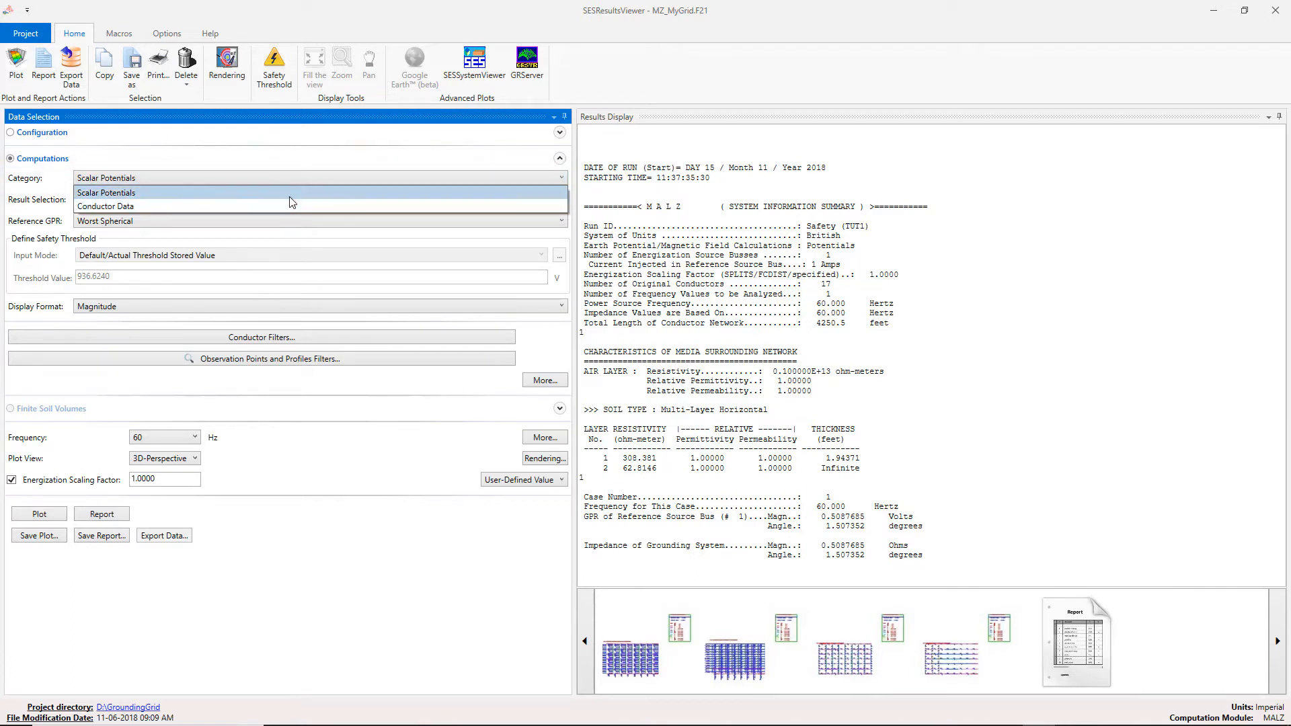
left_click(289, 193)
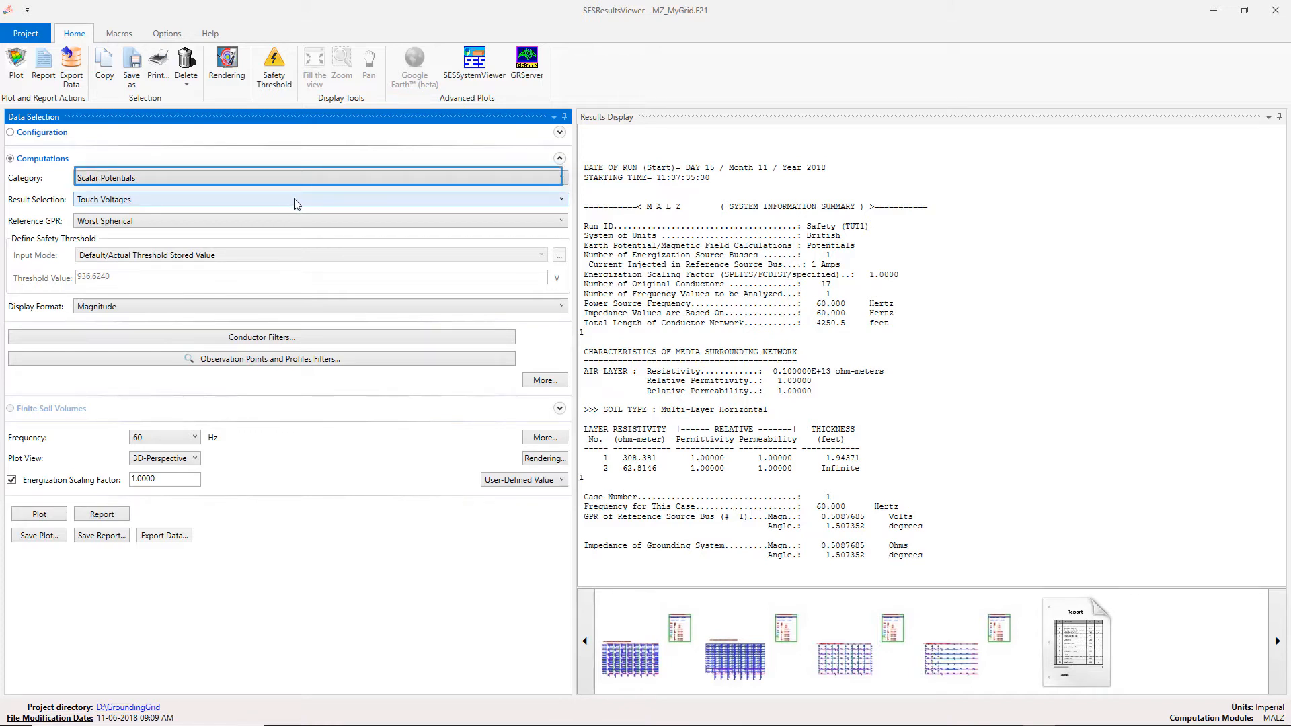
left_click(297, 205)
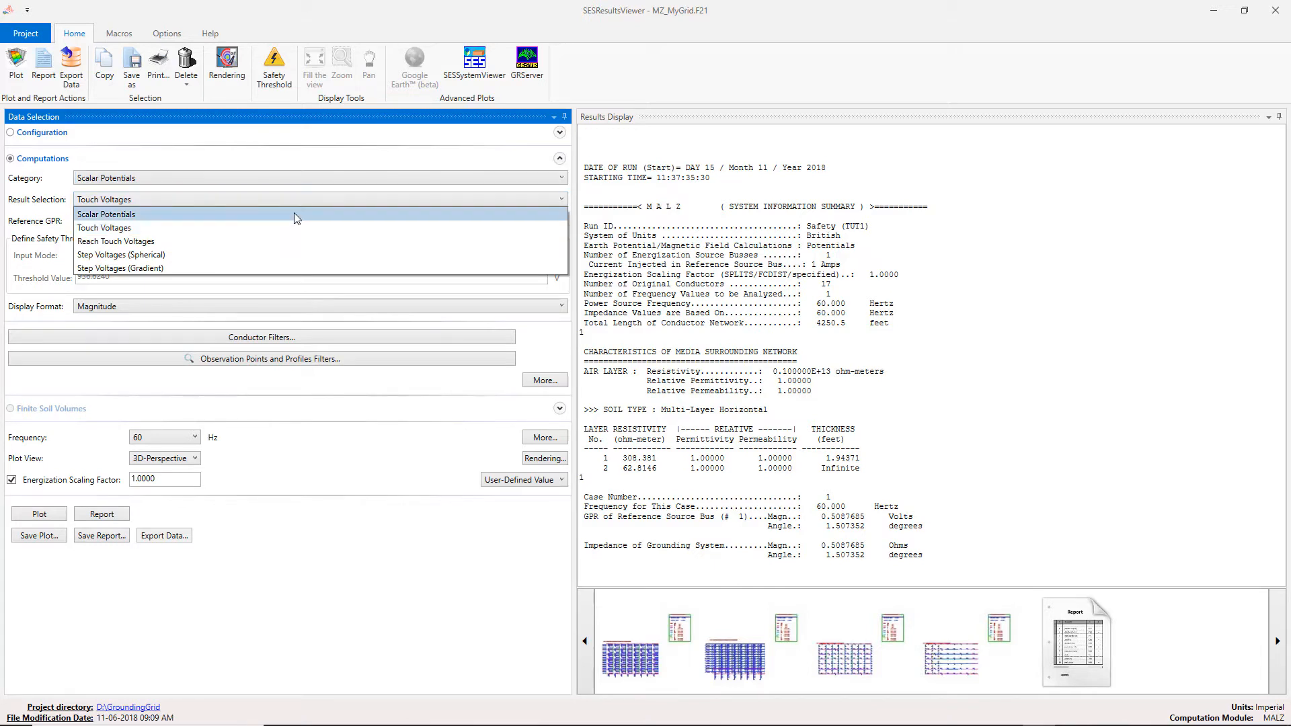
left_click(294, 214)
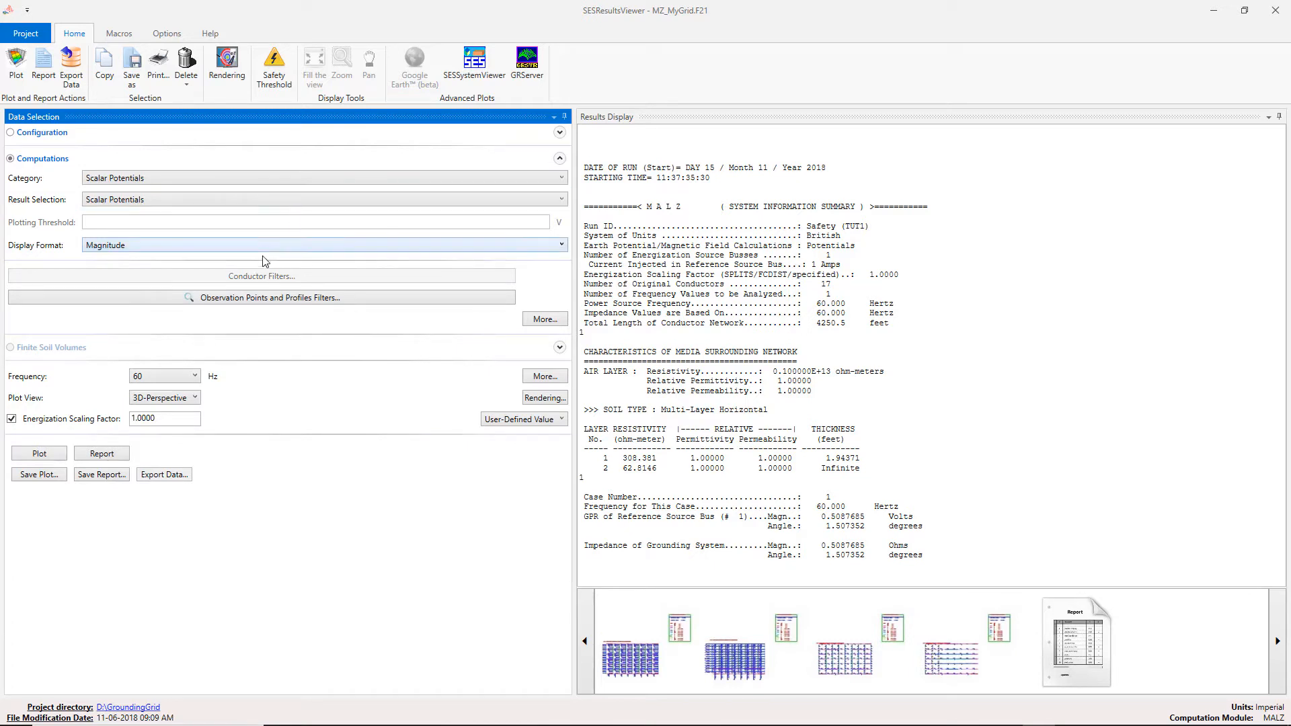
Plot the scalar potentials in the 3D-Perspective view.
left_click(144, 400)
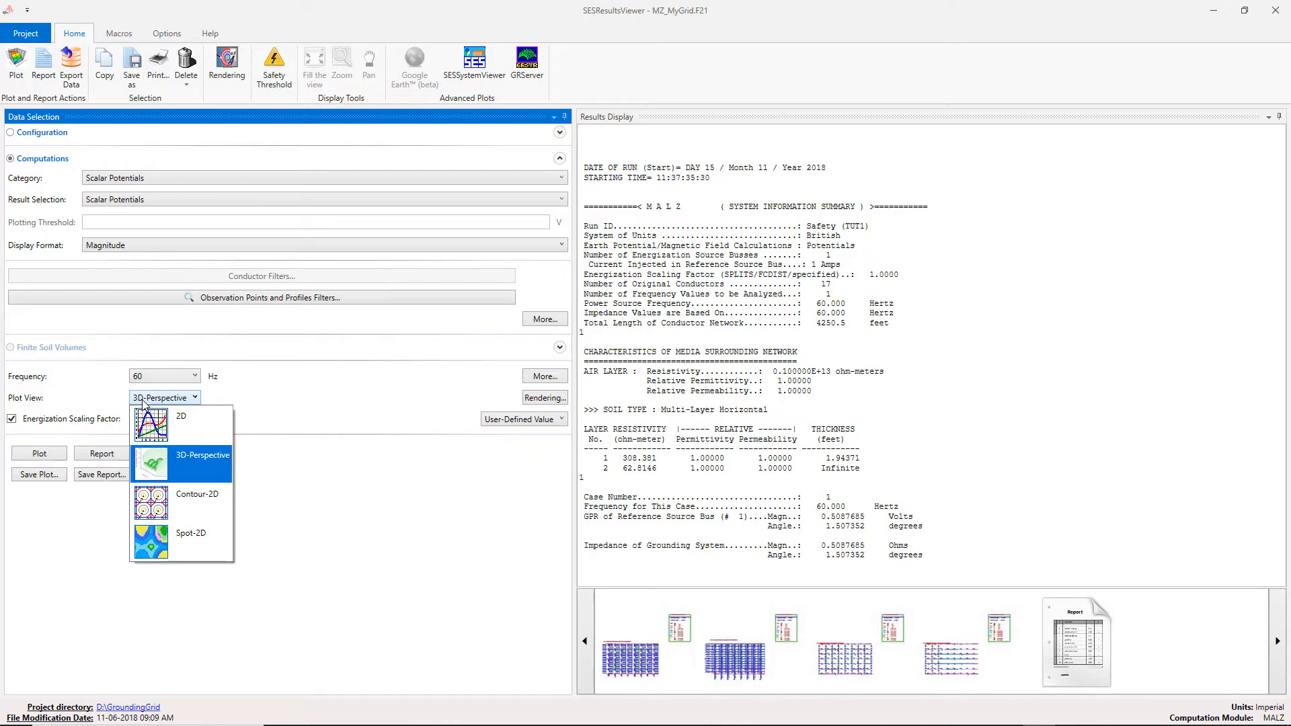
left_click(210, 469)
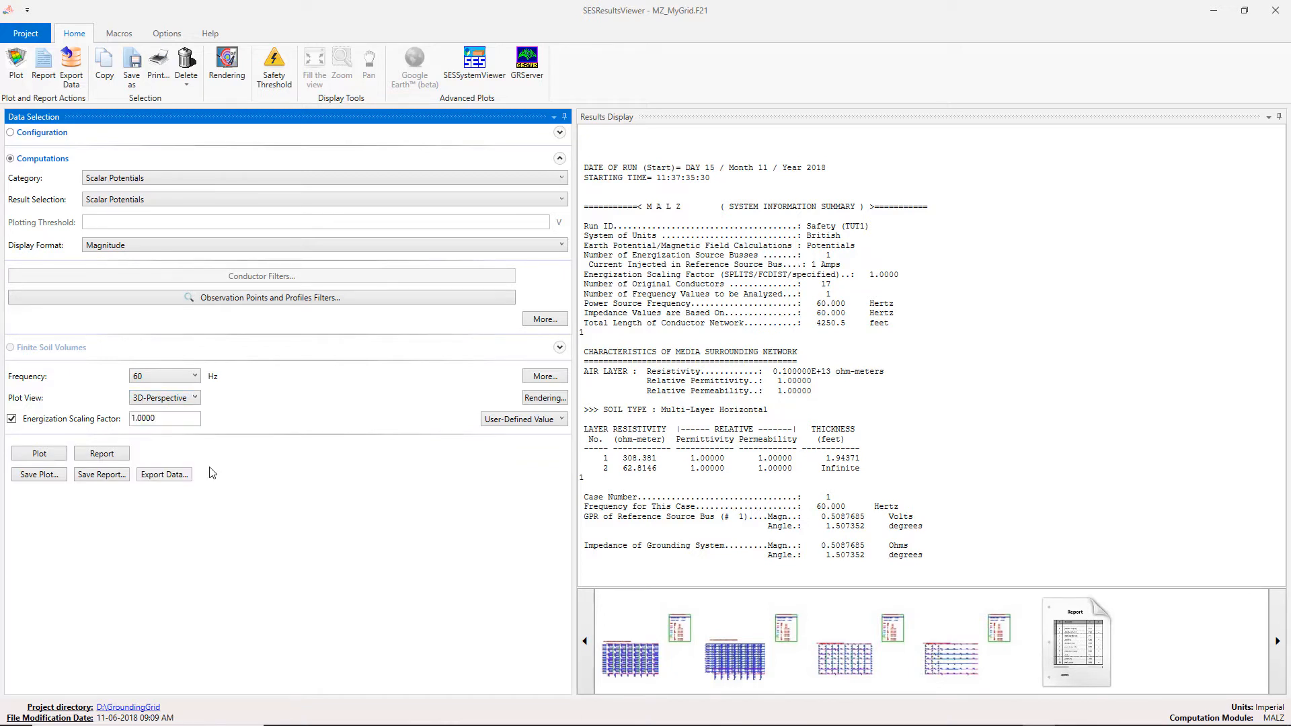
left_click(45, 459)
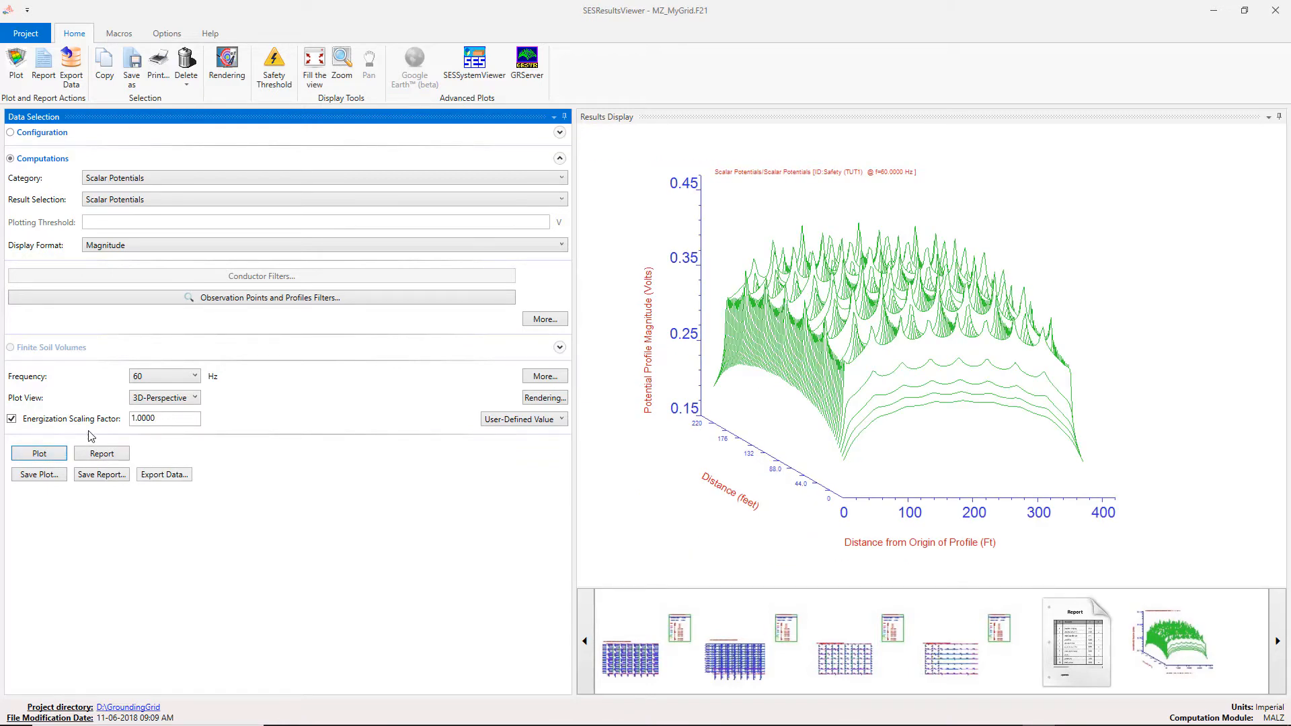
Change the plot view to Spot-2D and plot the scalar potentials again.
left_click(193, 398)
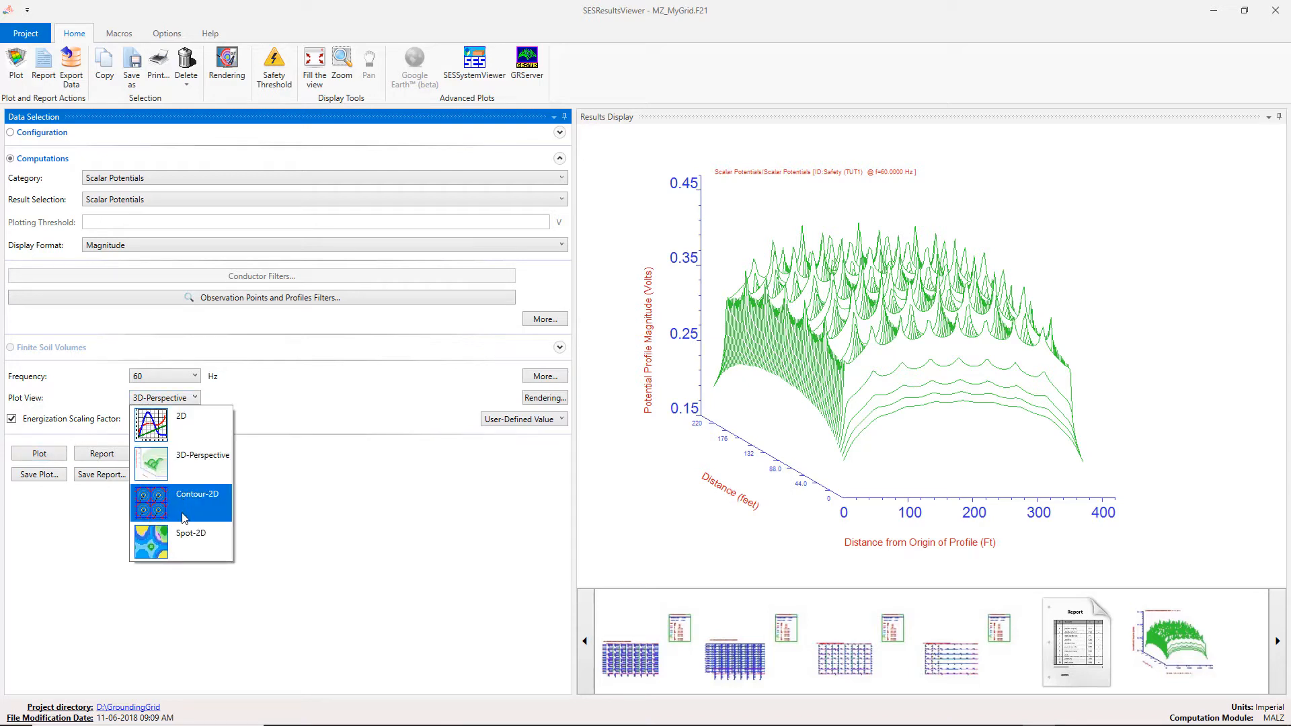
left_click(189, 535)
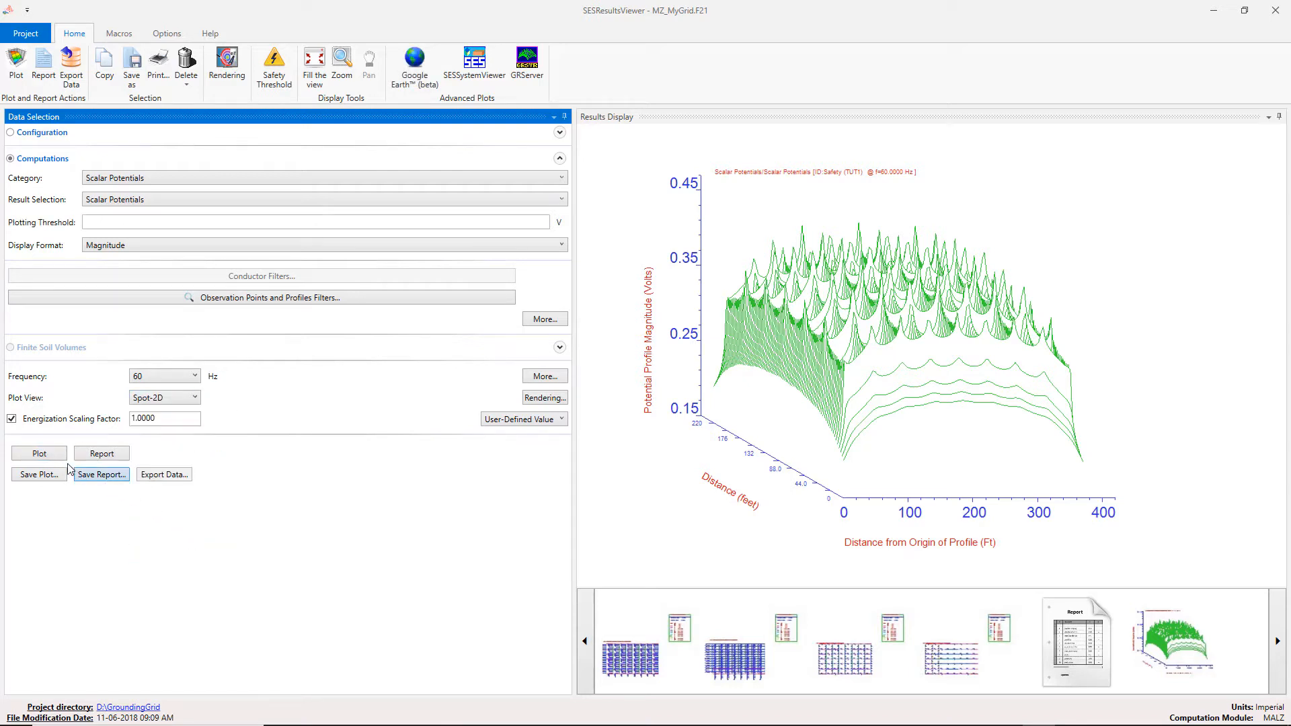
left_click(39, 454)
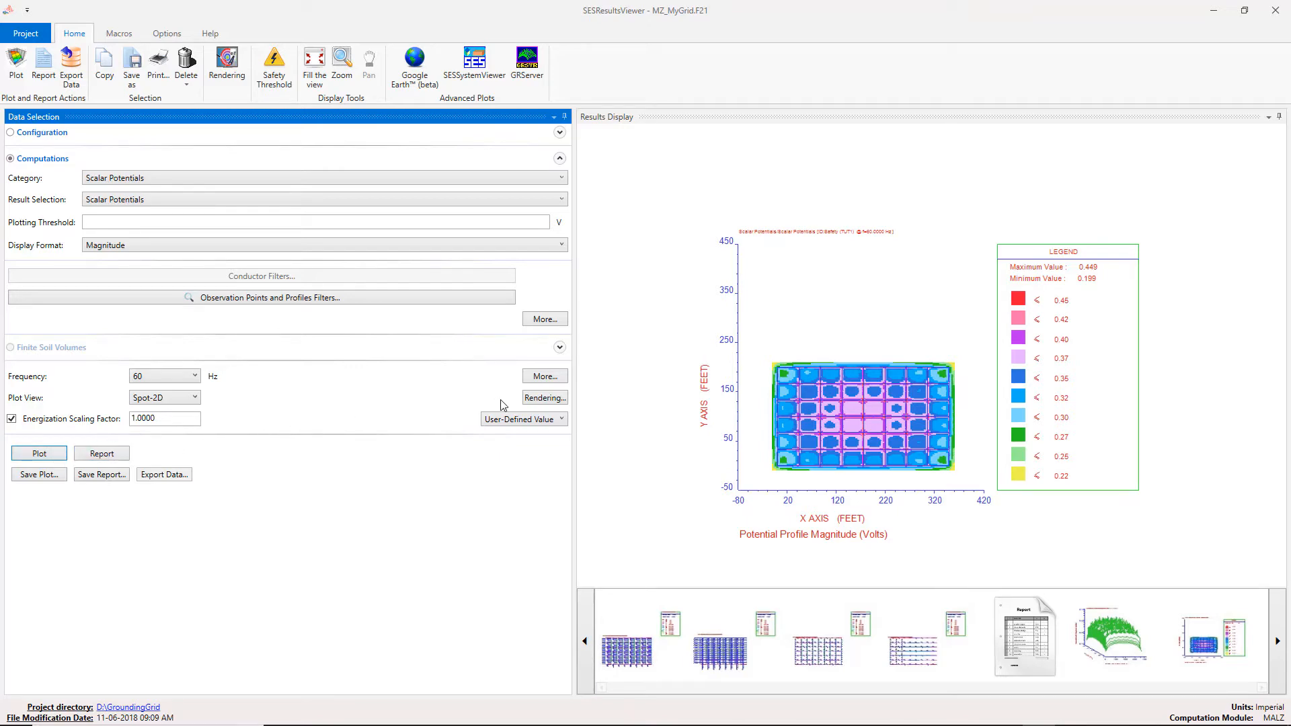
Review the general, plot view, and font and line options for the Spot-2D plot, and close the display options.
left_click(525, 398)
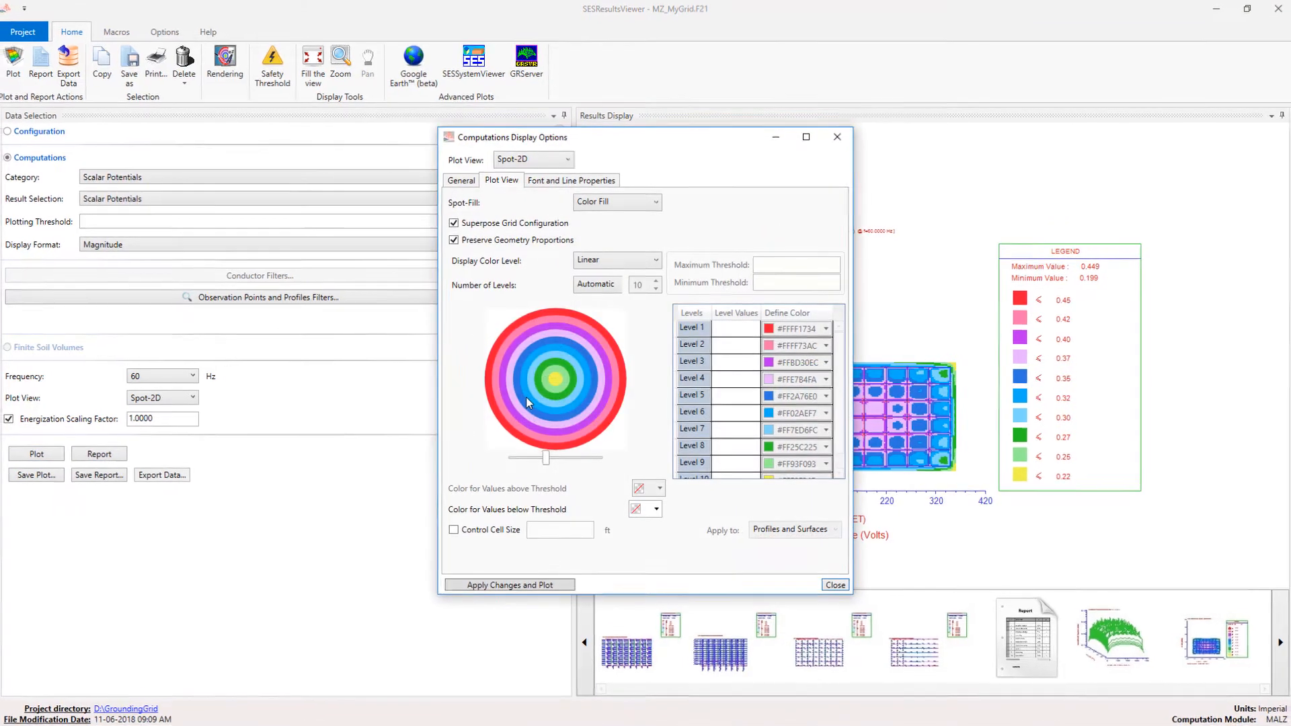
left_click(472, 183)
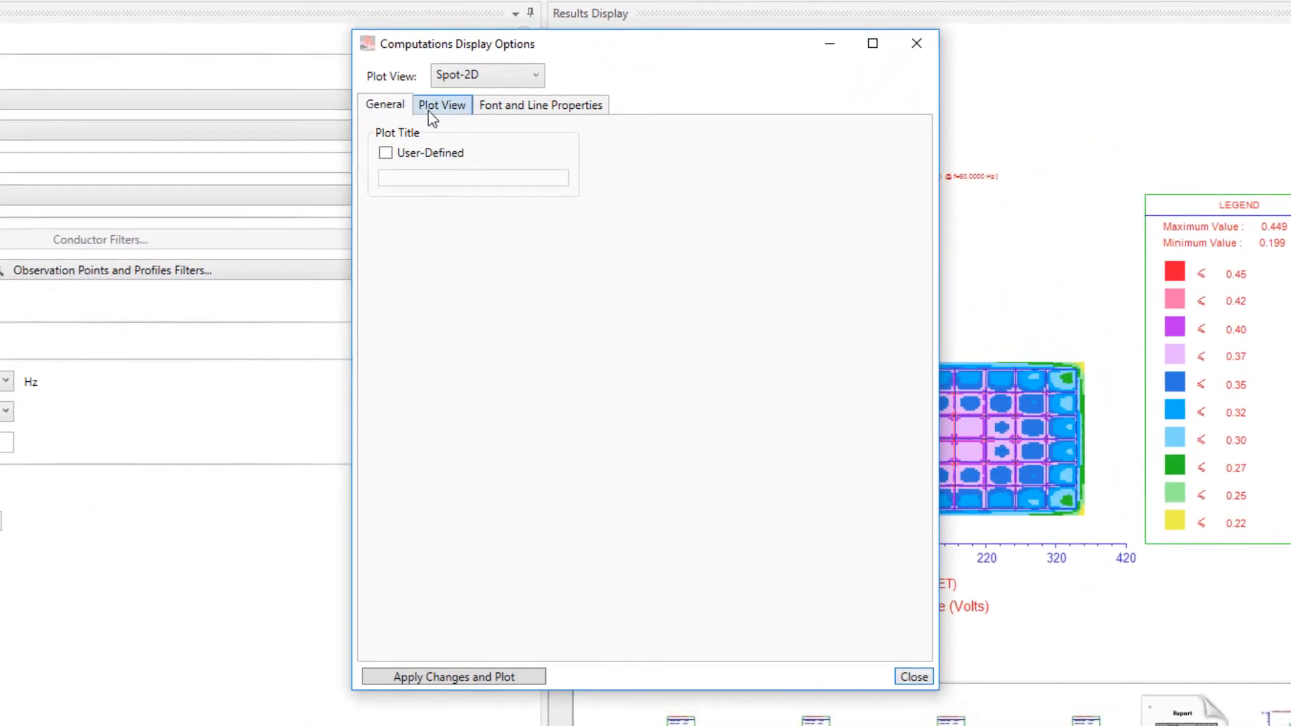
left_click(450, 109)
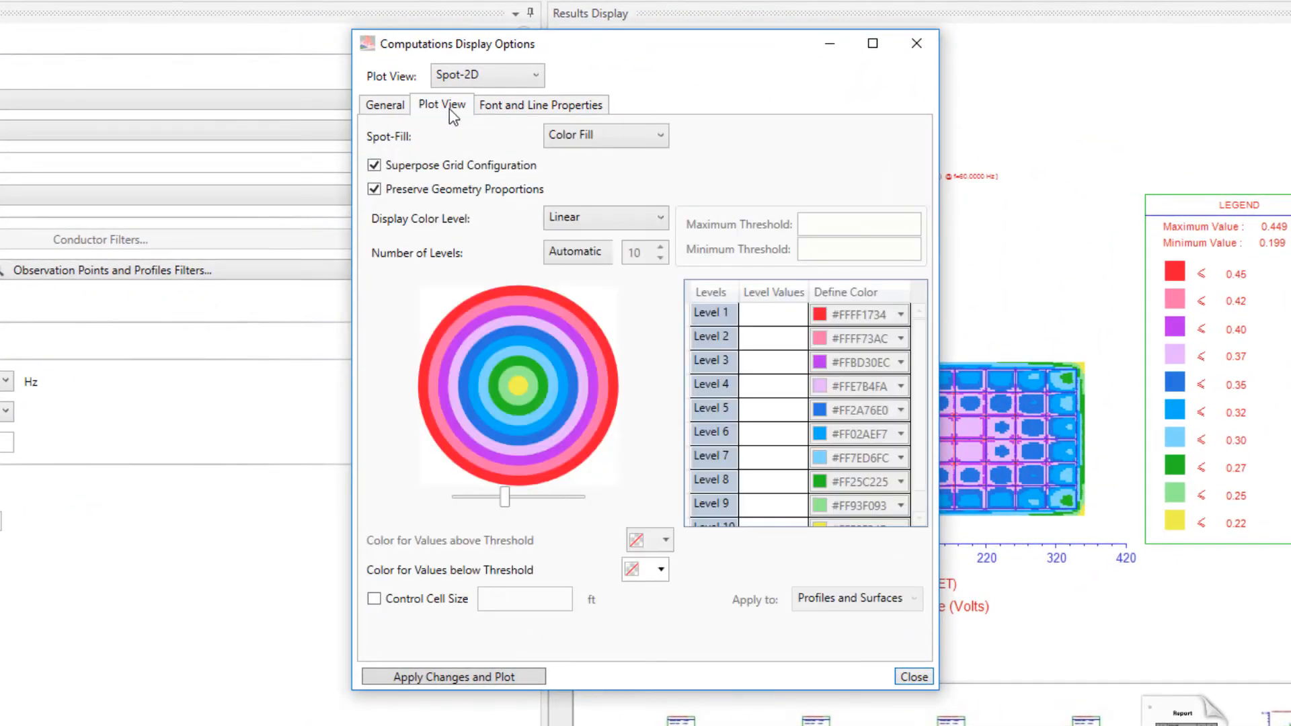
left_click(539, 111)
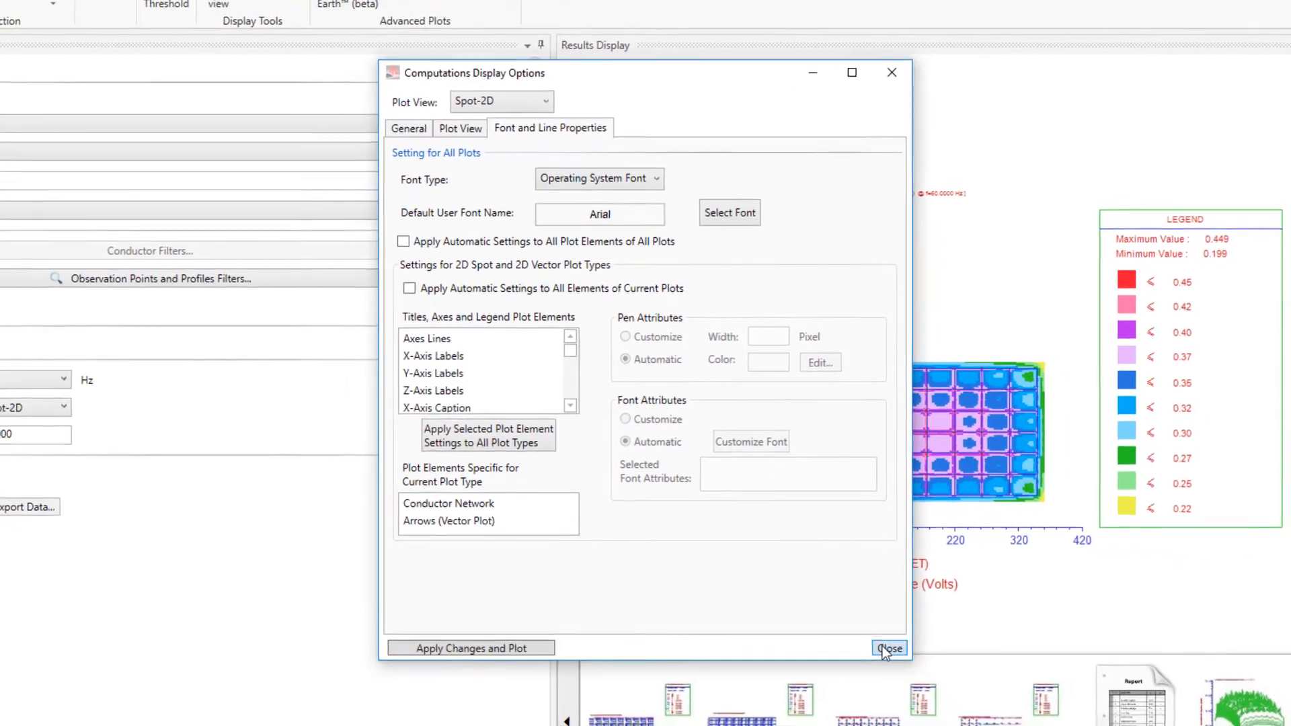
left_click(899, 659)
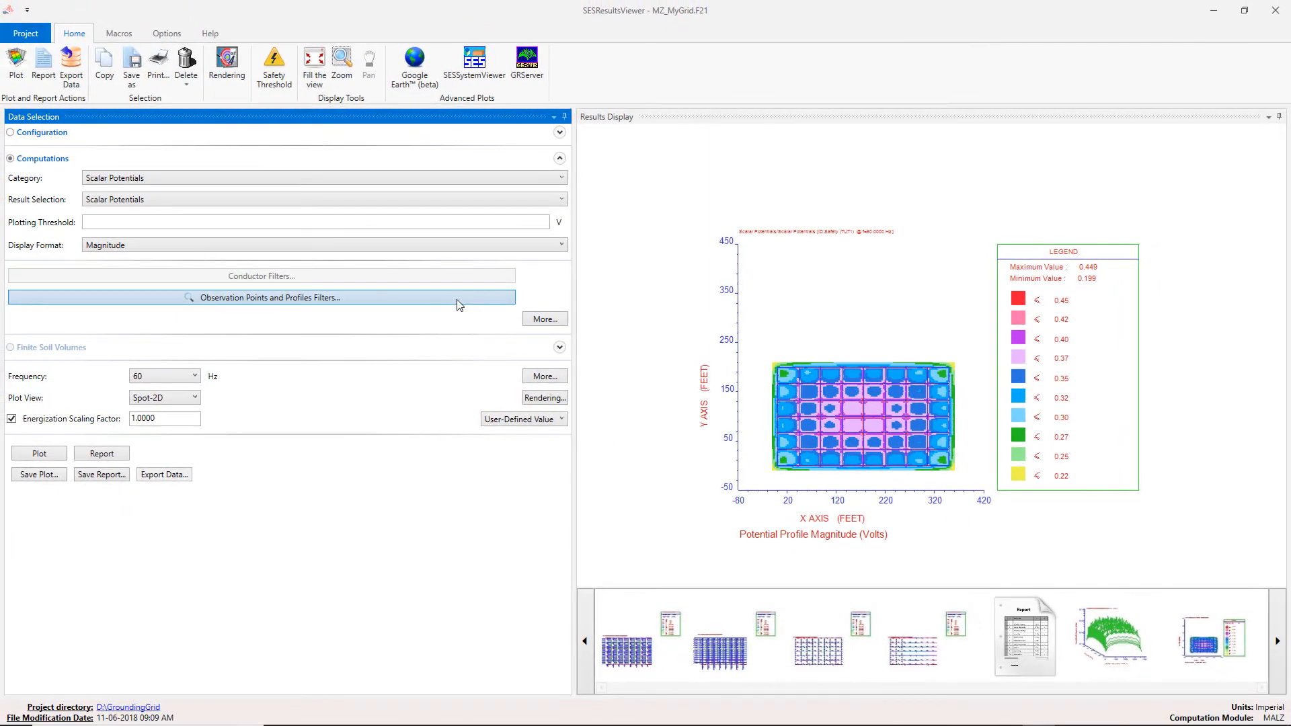
Enable the search area in the observation point and profile filters, and show its zoom view with the profiles hidden.
left_click(457, 300)
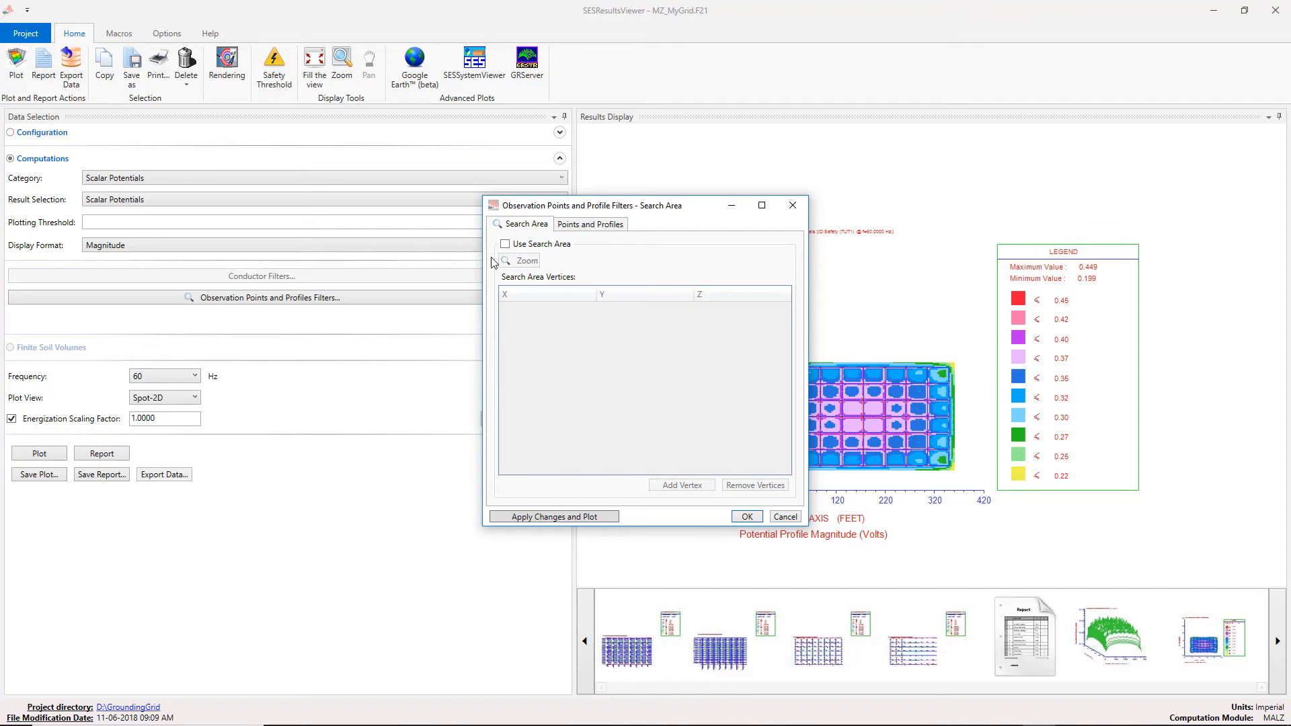
left_click(506, 245)
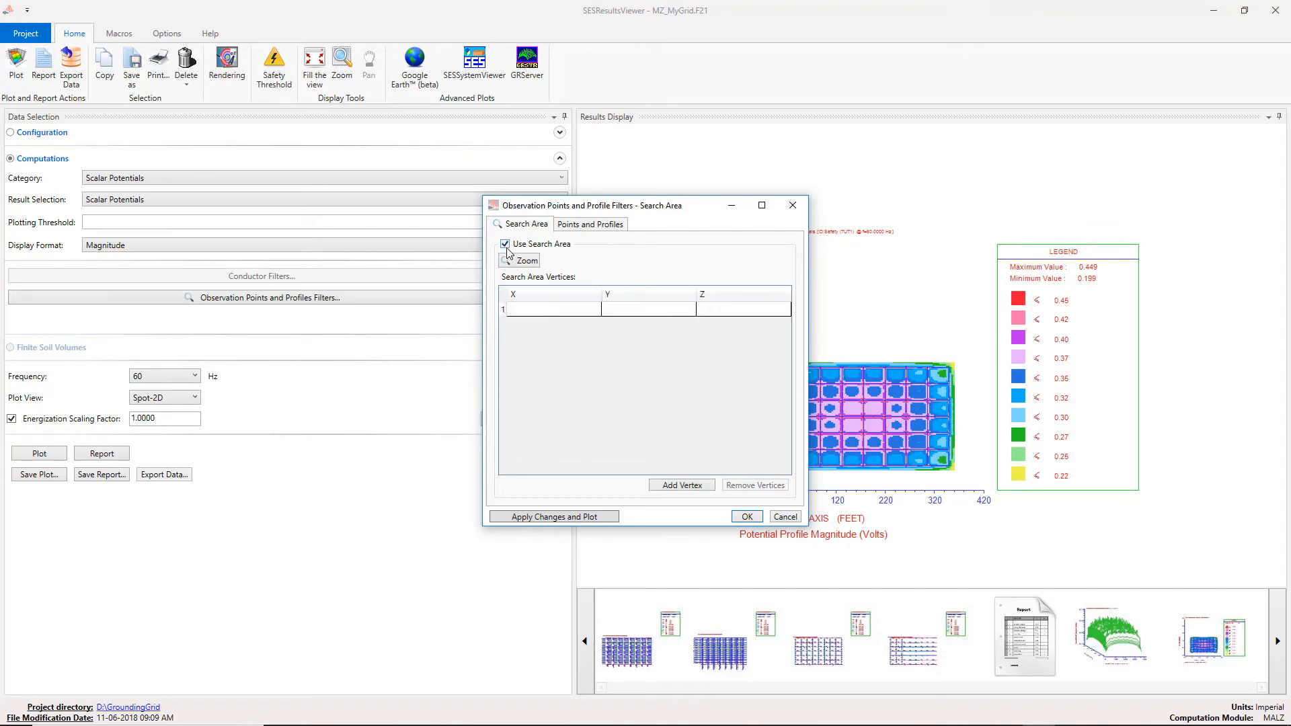
left_click(525, 266)
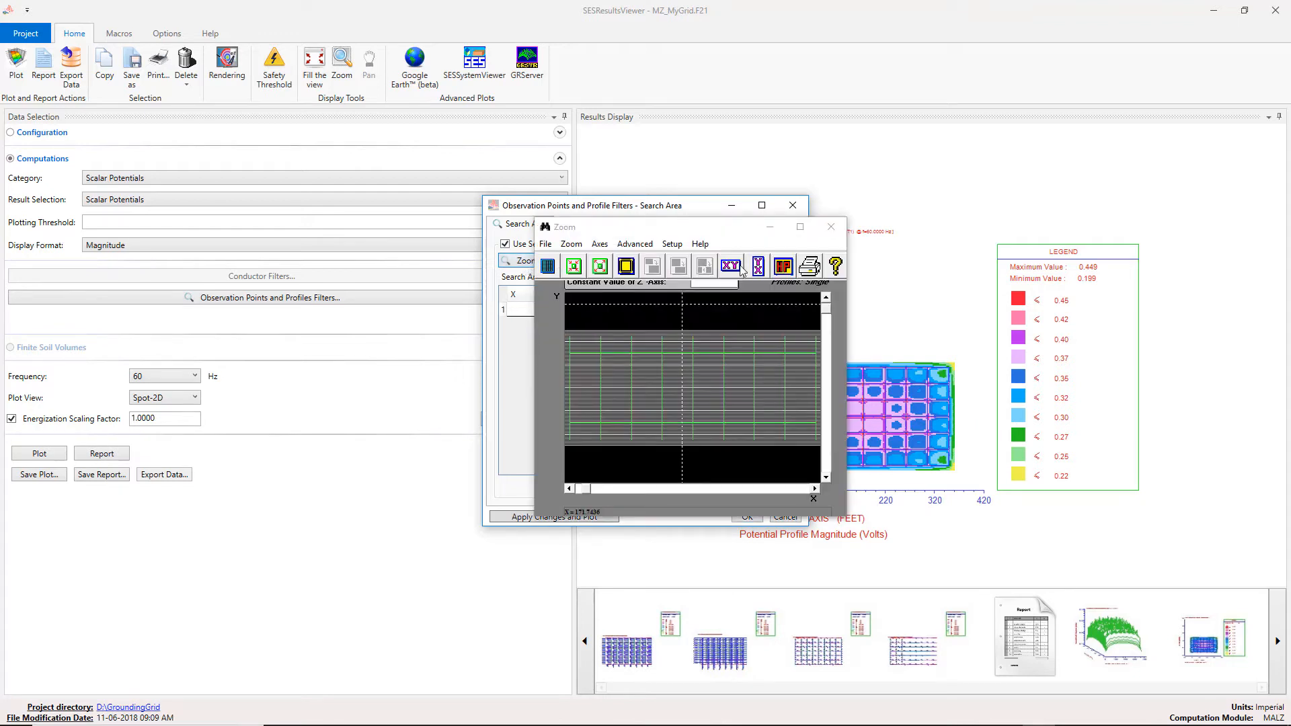
left_click(783, 268)
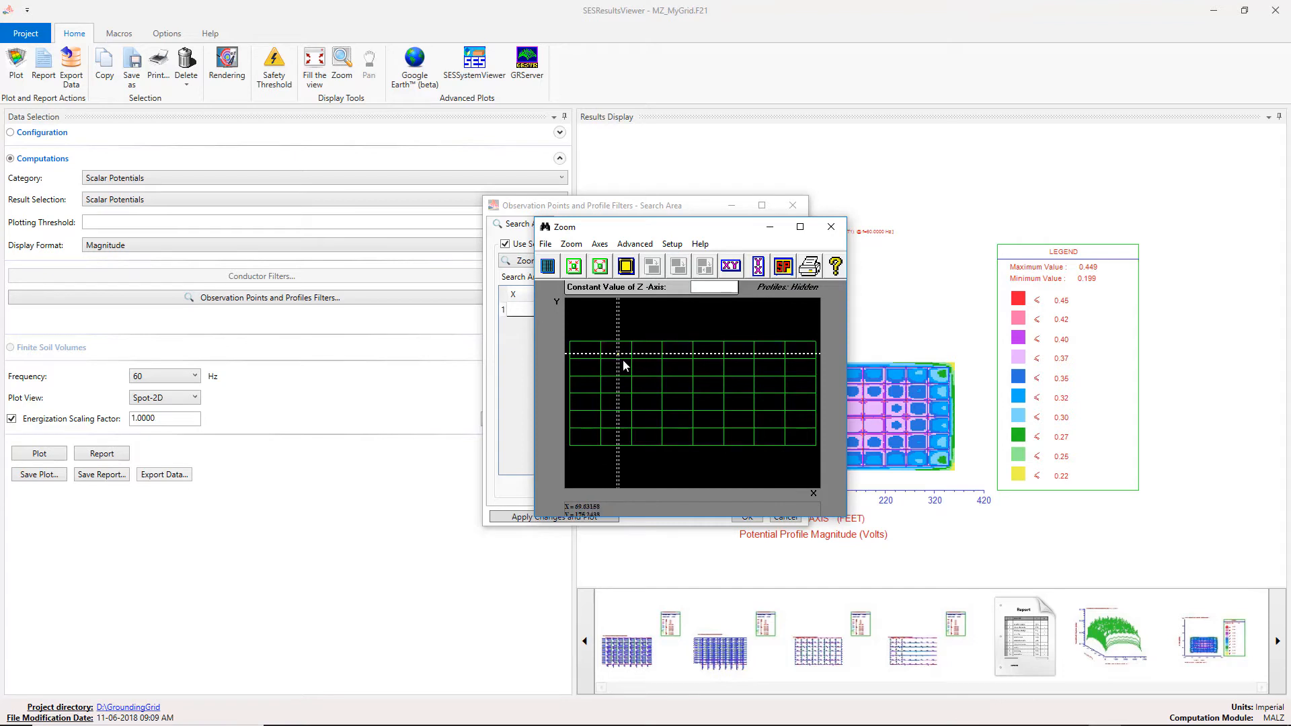
Define a rectangular search area from about (66.8, 176.5) to (274.6, 17.0) ft and replot the scalar potentials within it.
left_click_drag(618, 354, 763, 437)
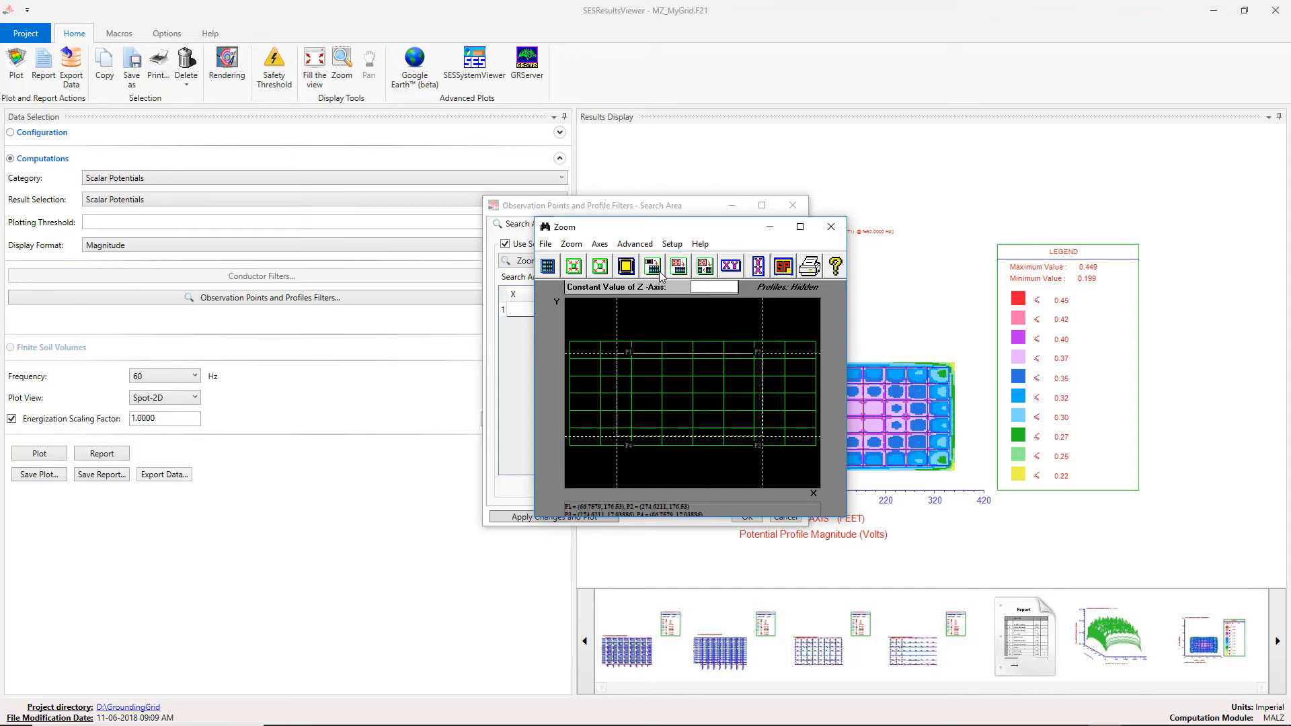
left_click(659, 273)
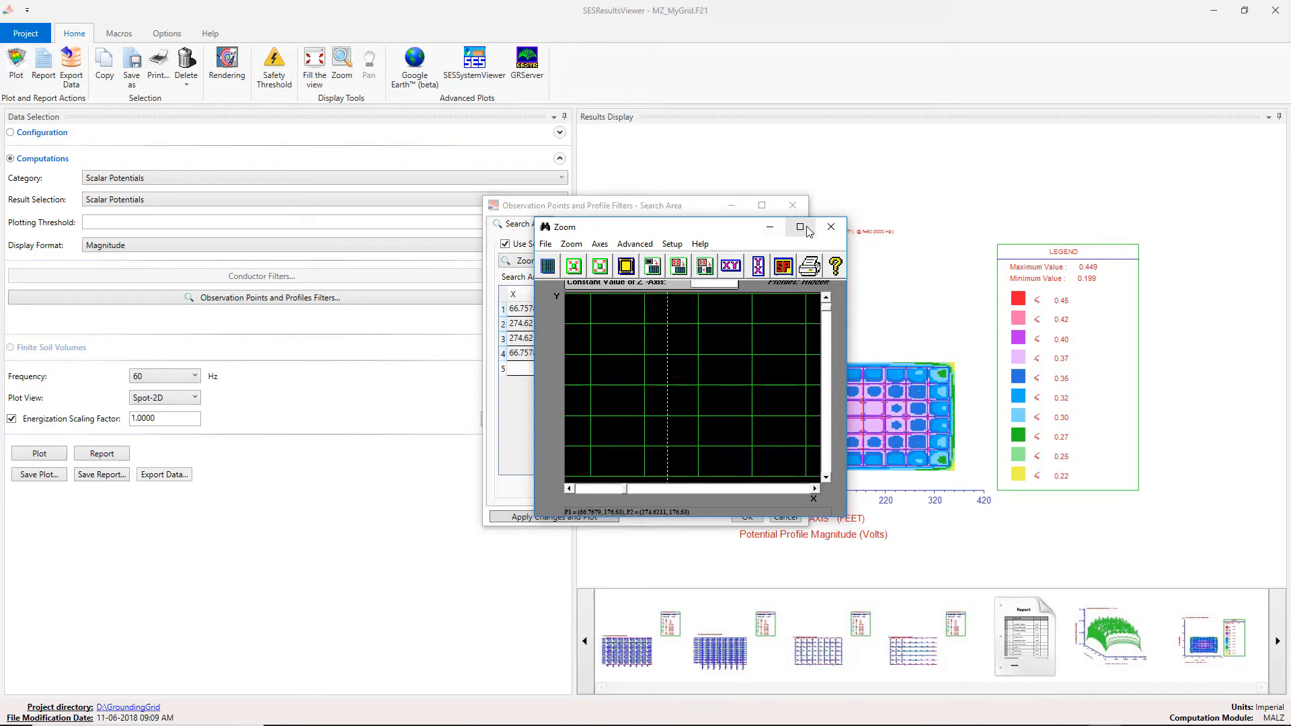
left_click(830, 227)
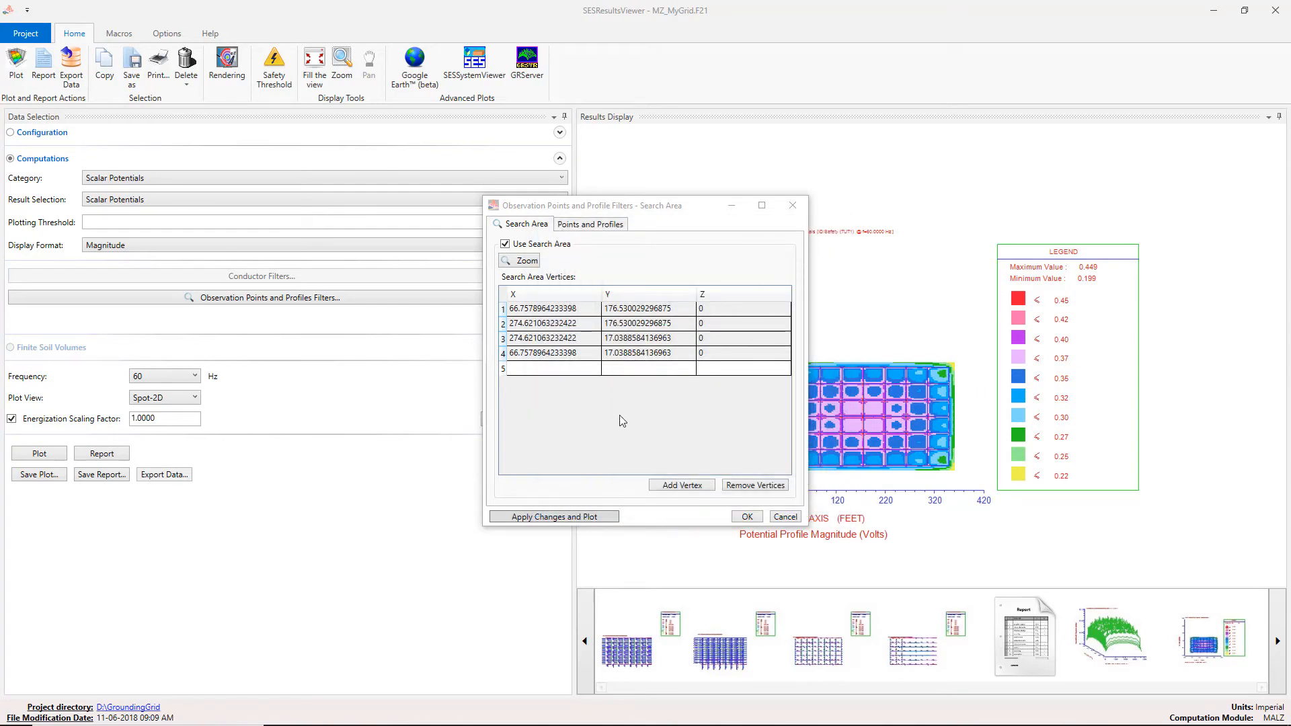
left_click(583, 516)
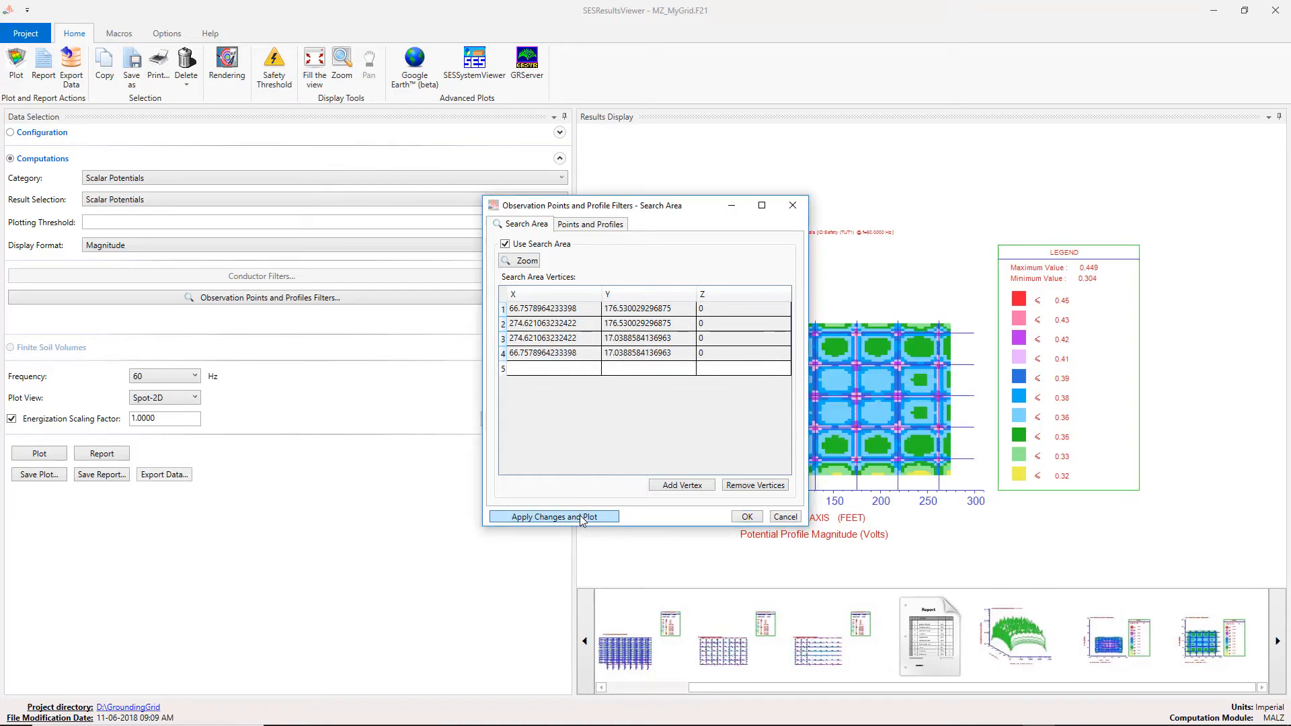
left_click_drag(637, 213, 455, 251)
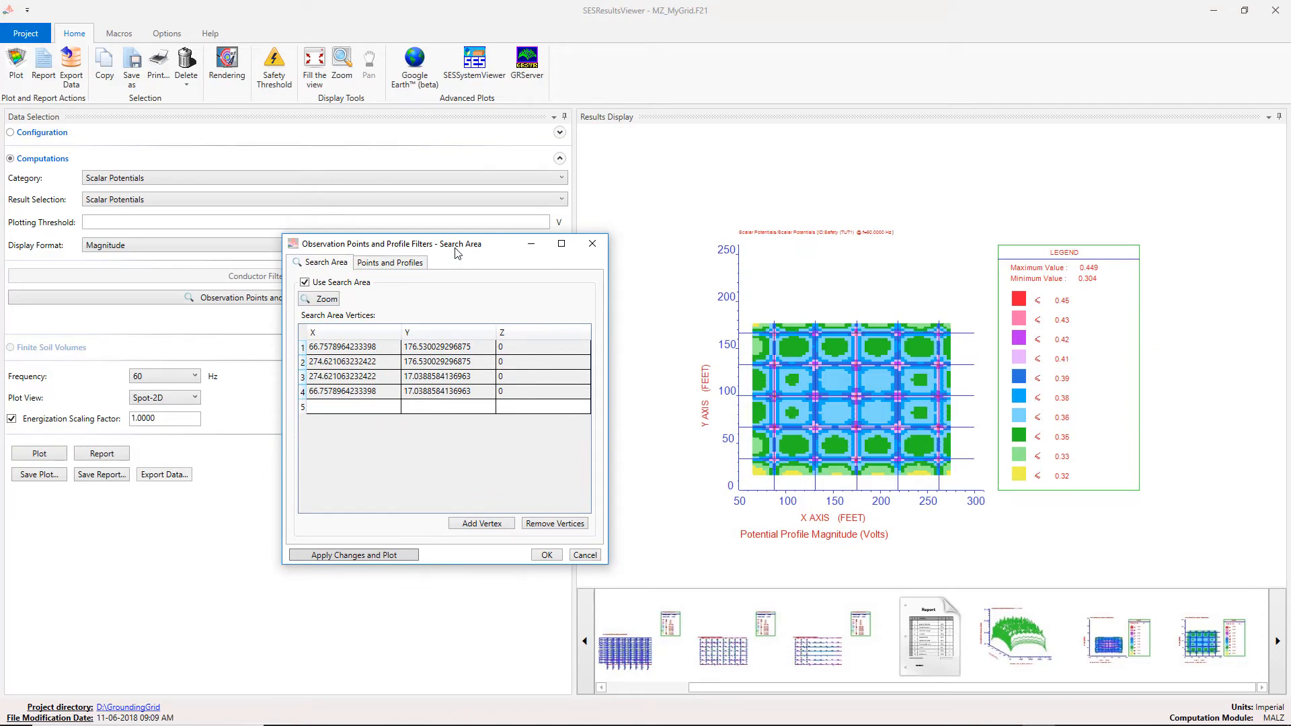
Turn off the search area, replot the scalar potentials for the full grid, and accept the filter settings.
left_click(306, 283)
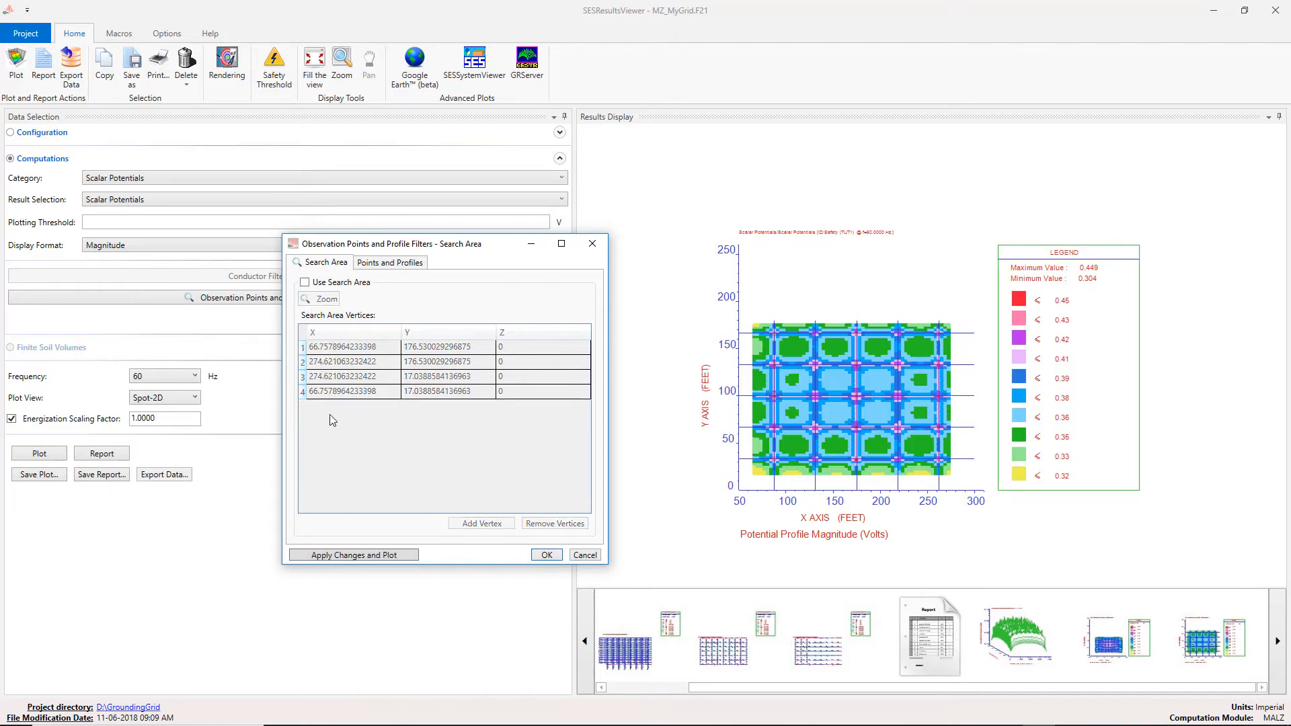
left_click(362, 557)
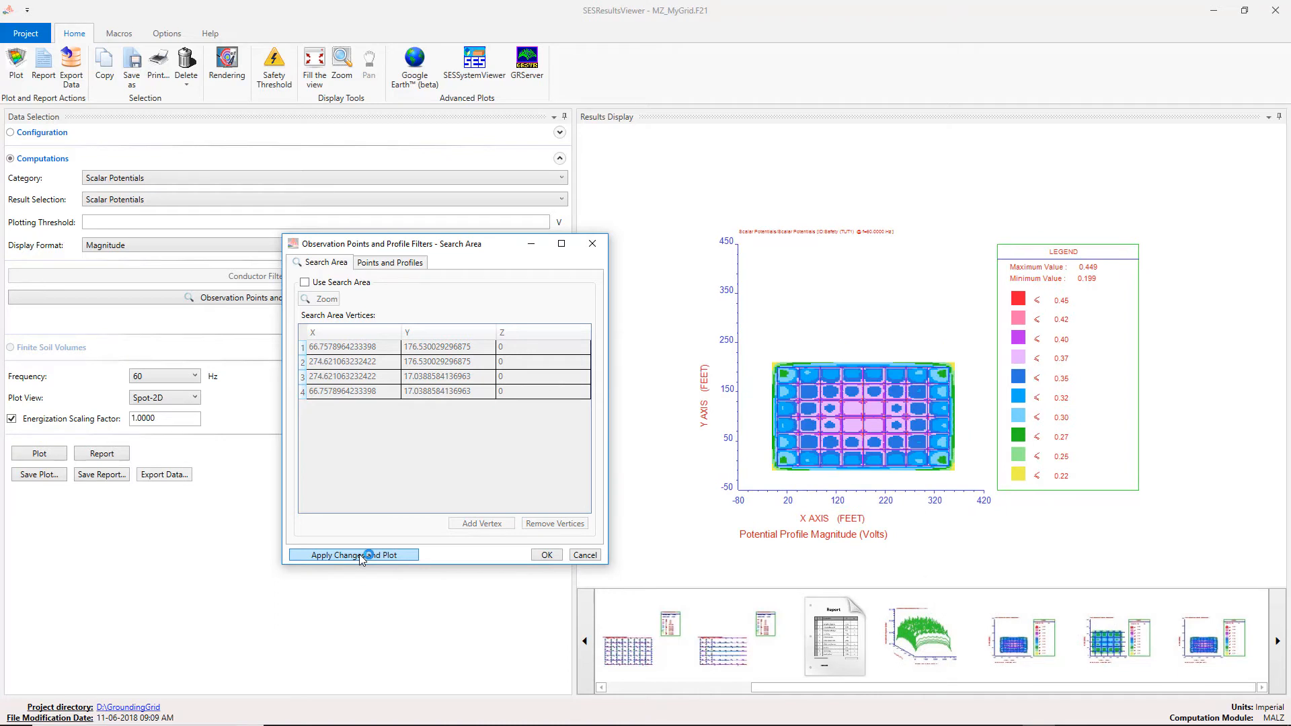
left_click(546, 557)
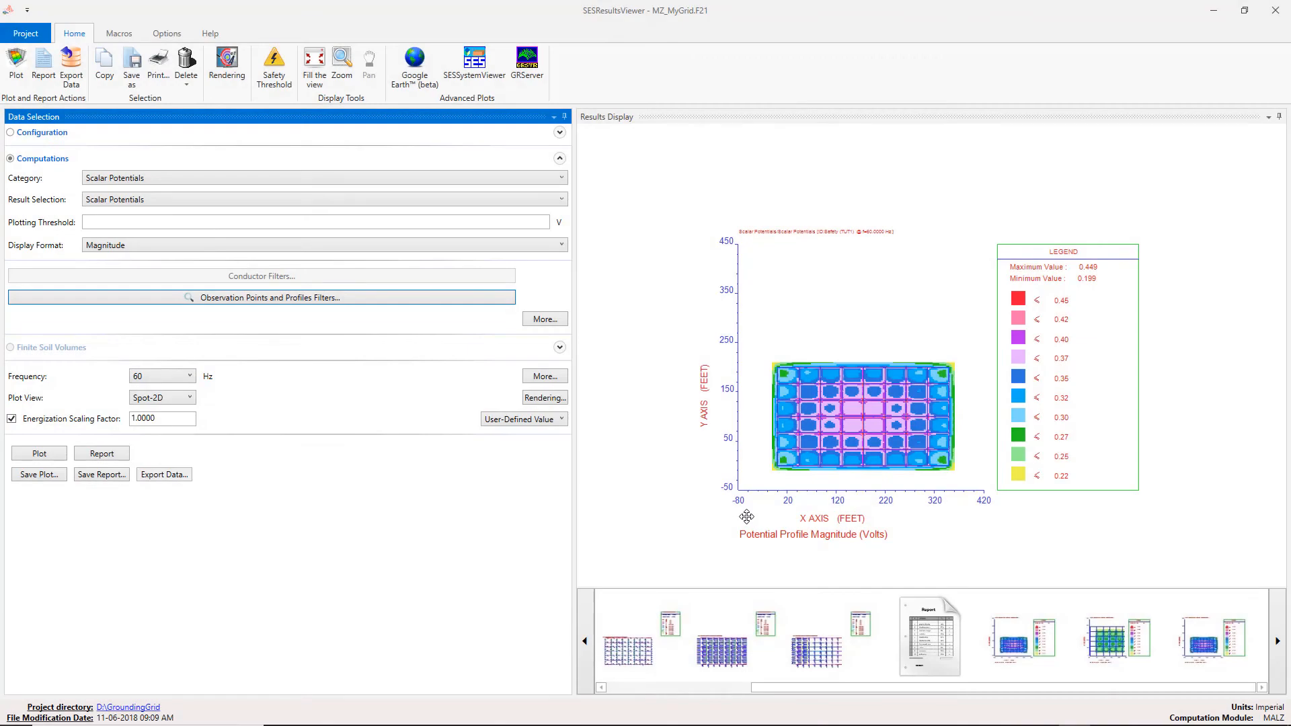
Select Touch Voltages with the safety threshold input mode Specify in Threshold Module, and open the Threshold Editor.
left_click(456, 200)
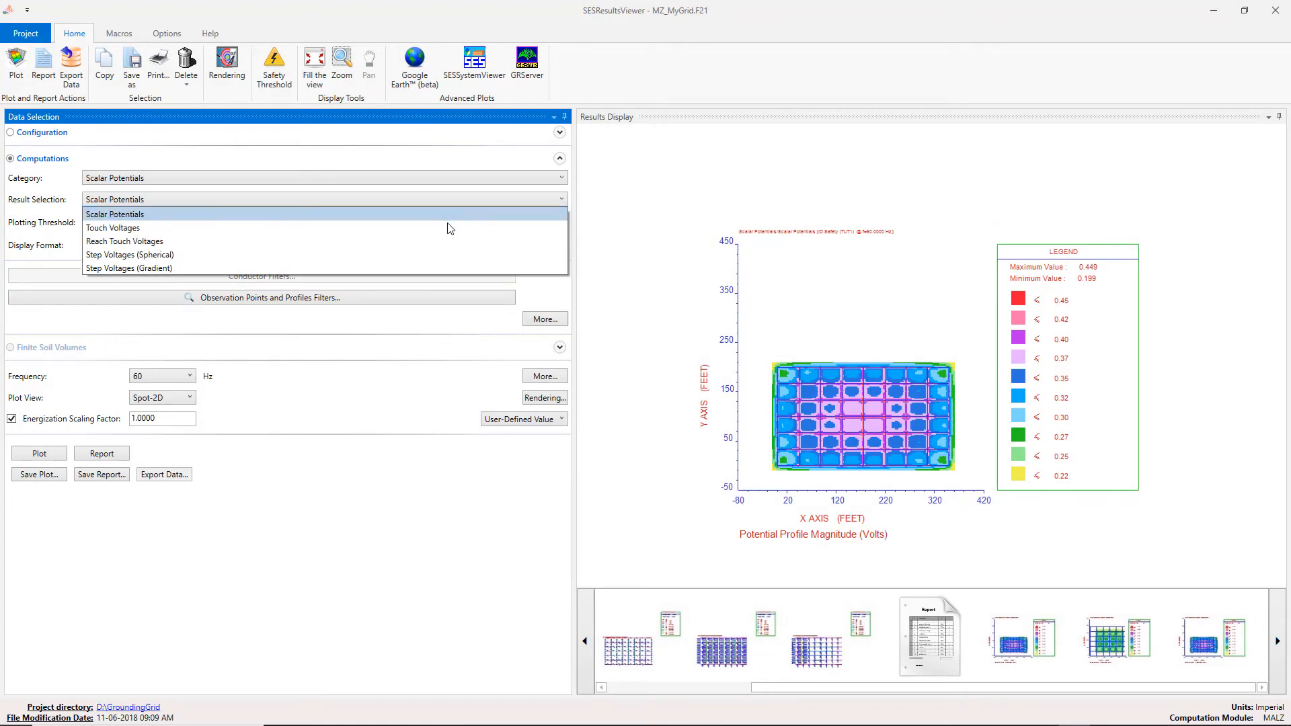
left_click(445, 230)
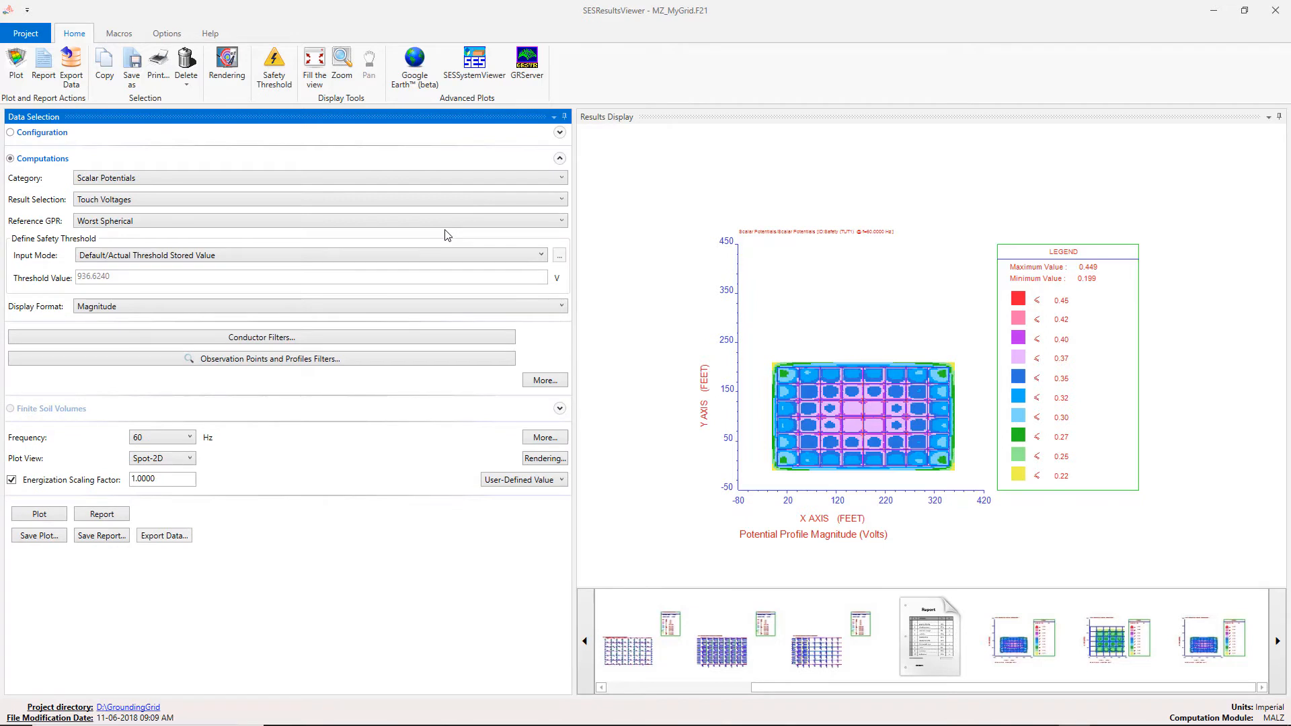
left_click(521, 259)
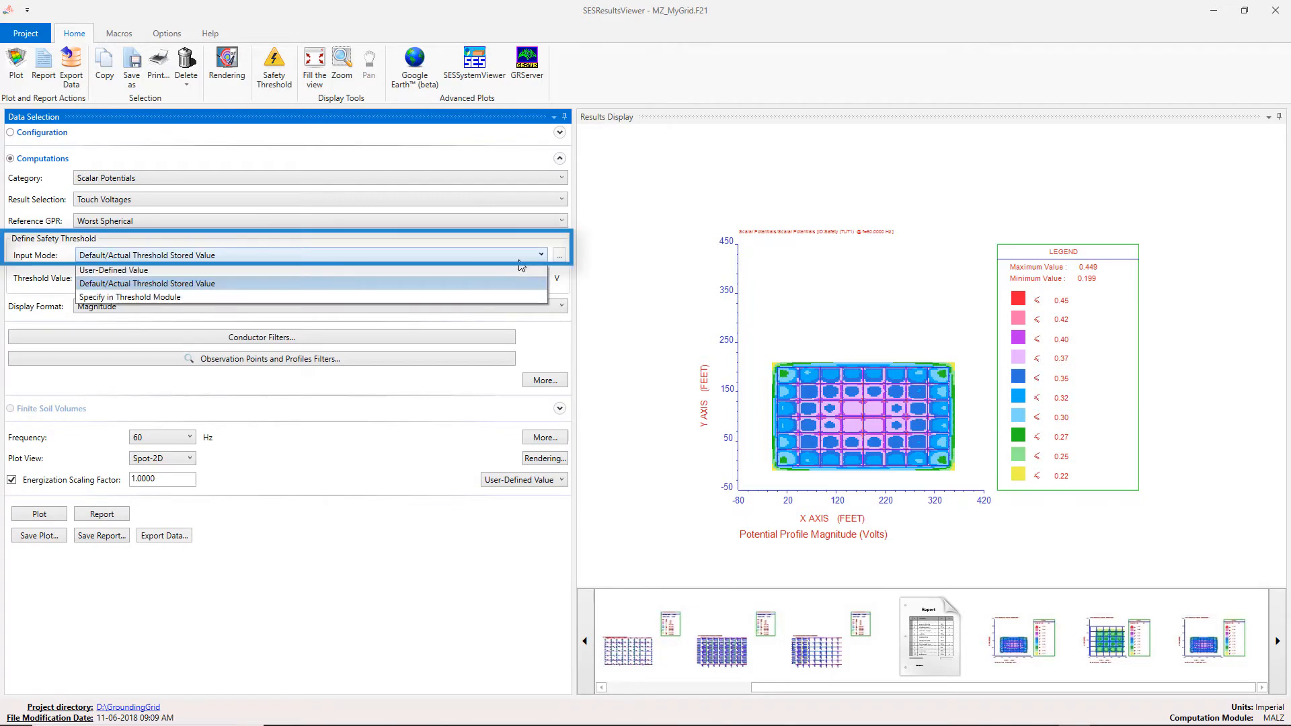
left_click(484, 297)
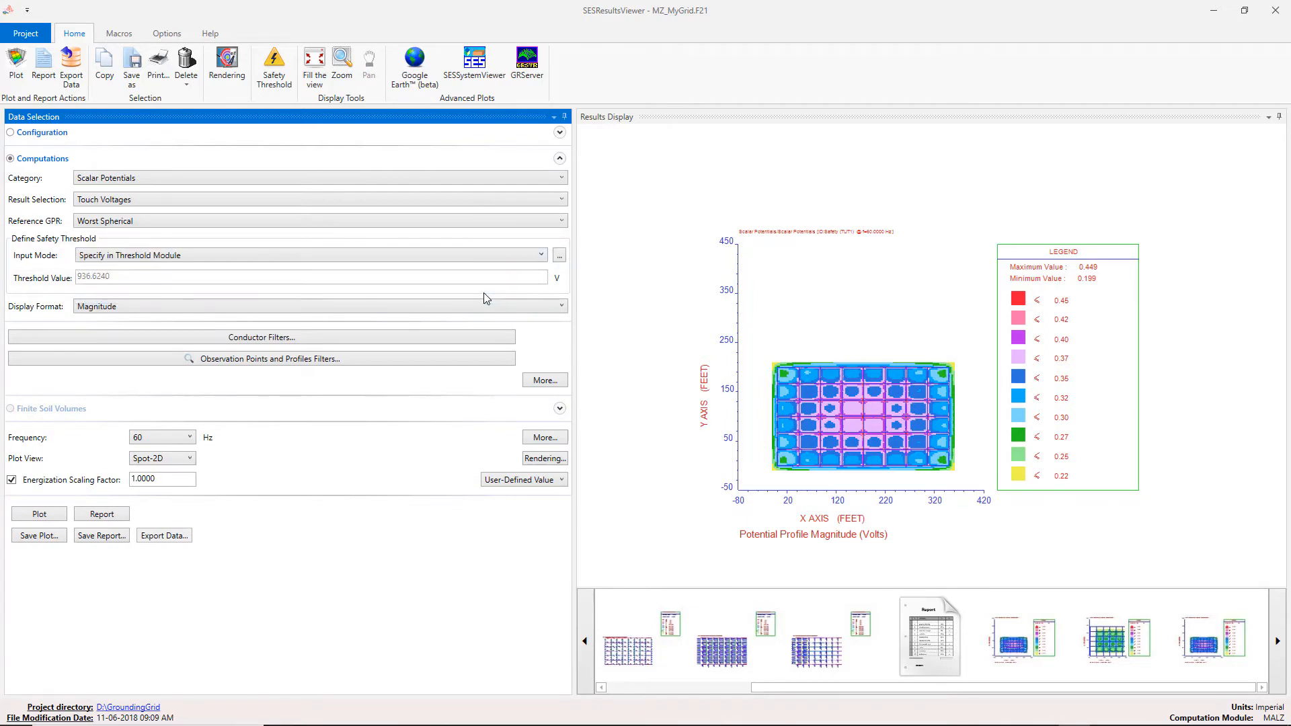
left_click(560, 256)
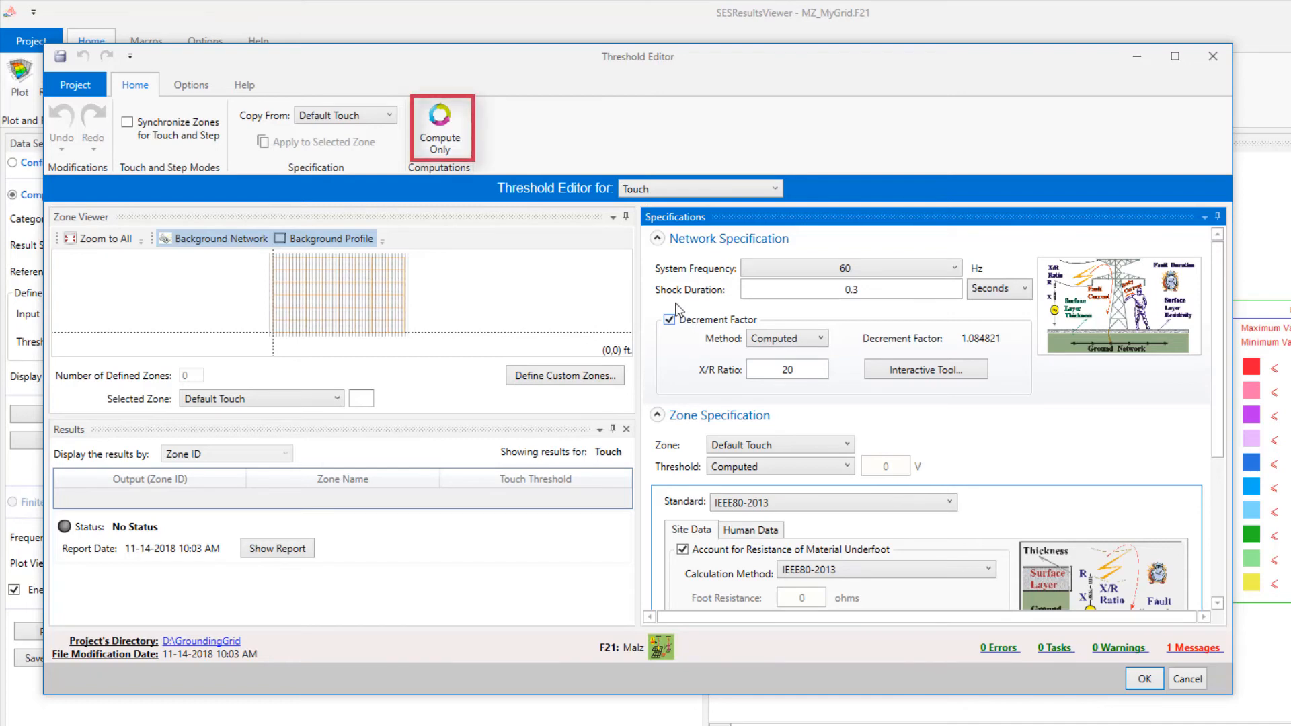
Compute the default touch voltage threshold, accept it, and plot the touch voltages against it.
left_click(461, 131)
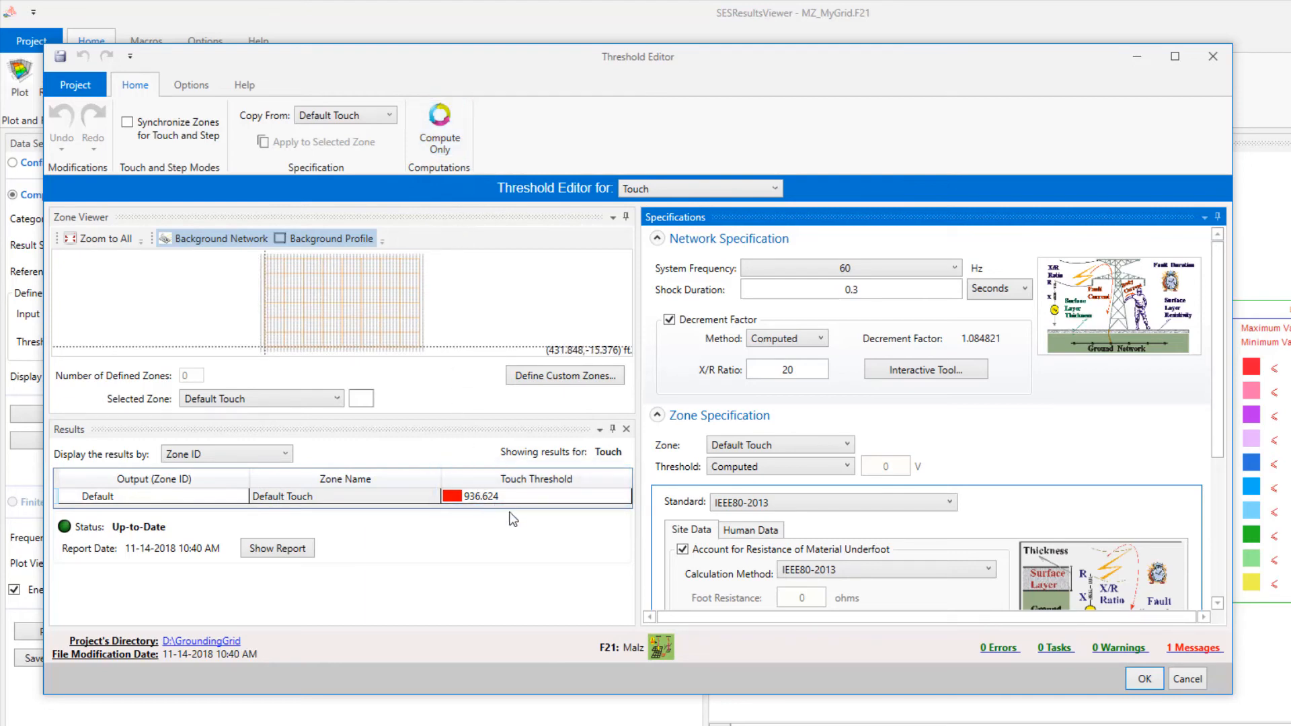
left_click(1154, 682)
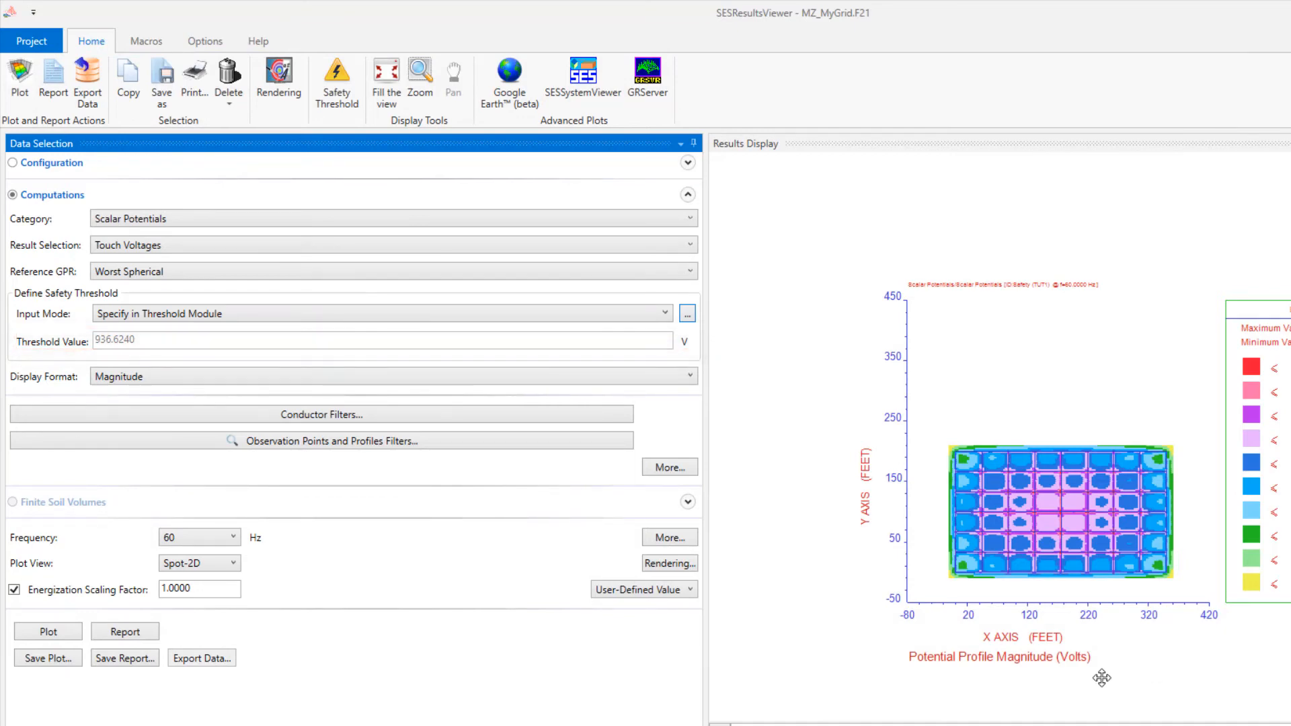
left_click(72, 632)
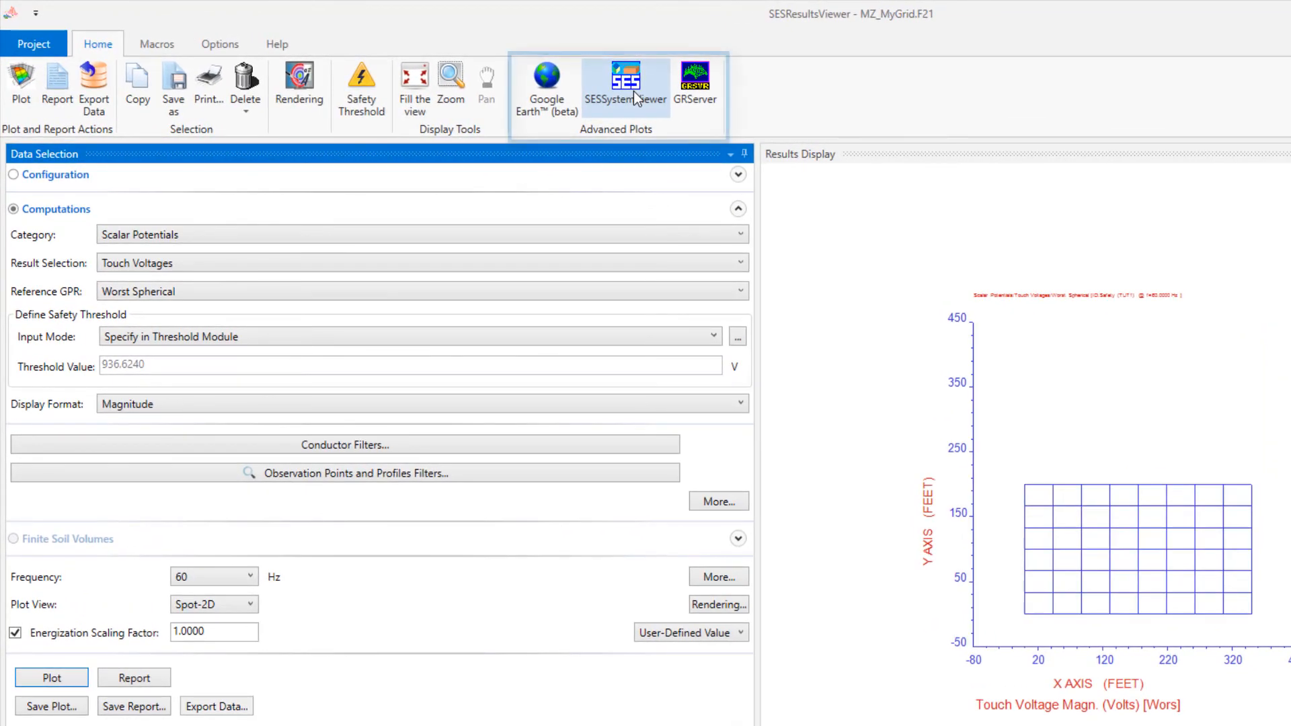
View the results in SESSystemViewer, rotate the 3D scalar potential and grid model, and exit the viewer.
left_click(626, 85)
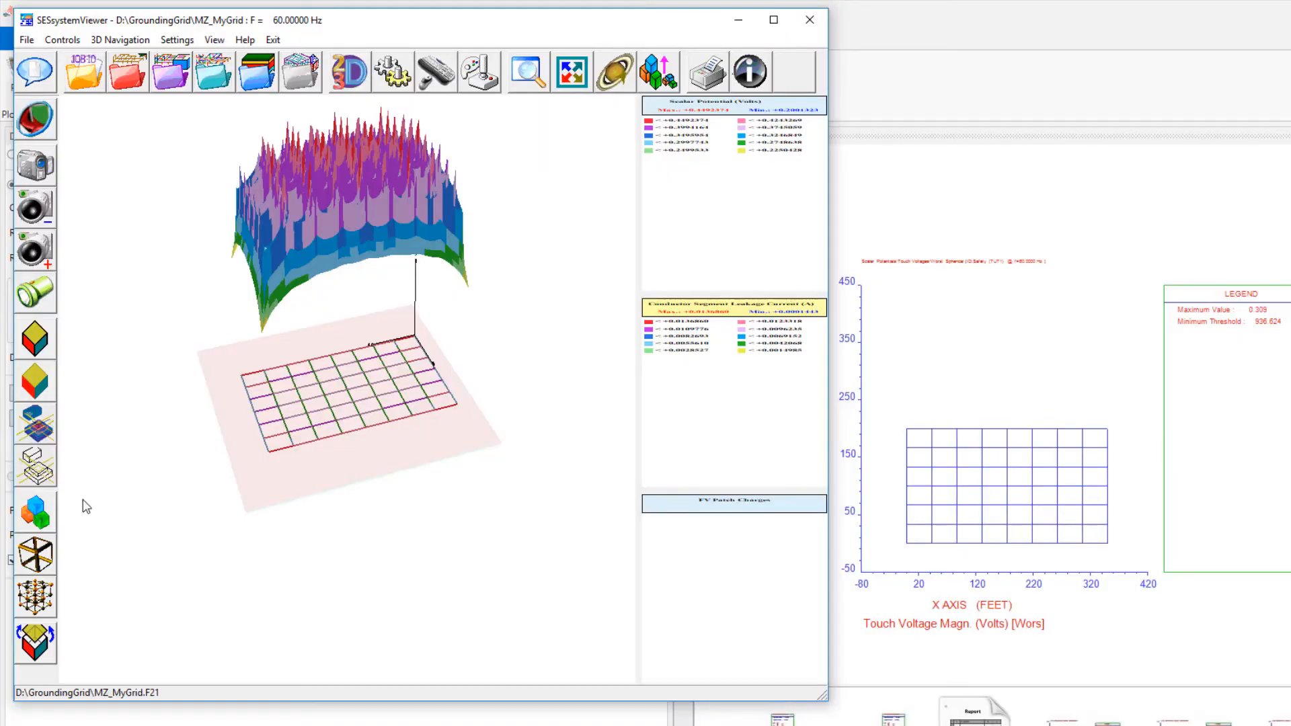
left_click_drag(300, 386, 155, 388)
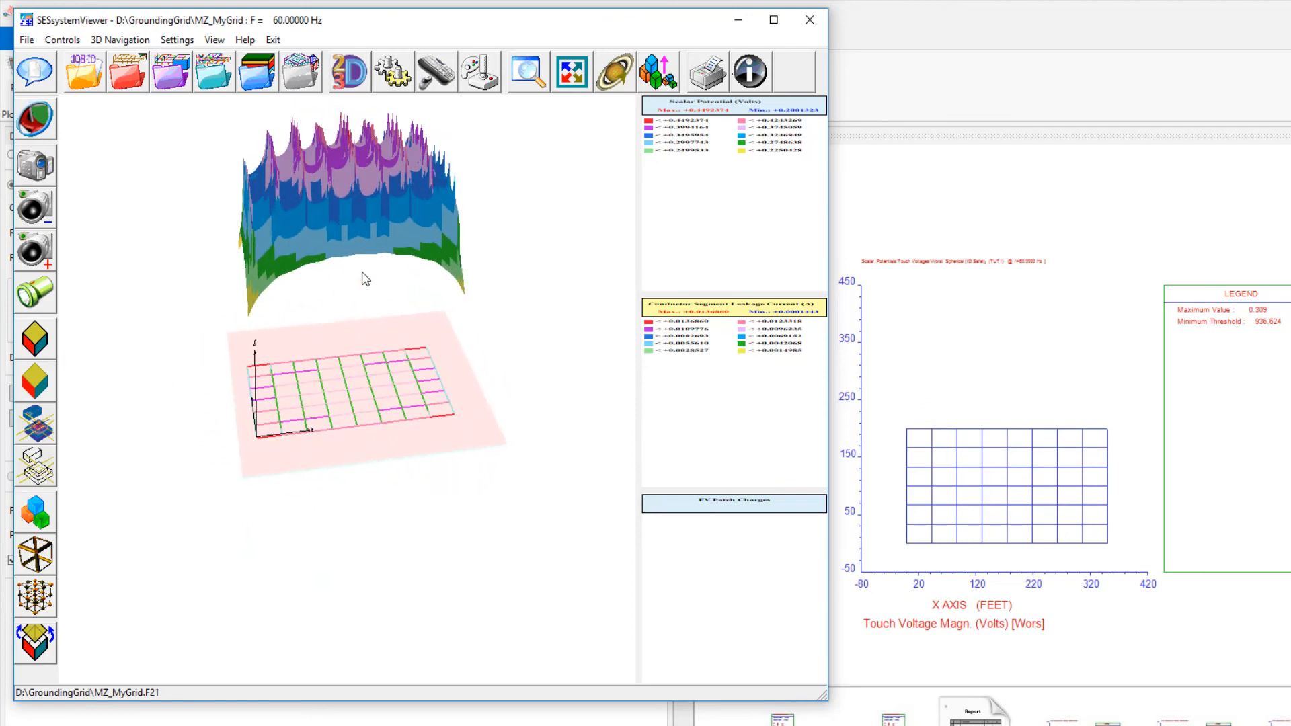
left_click(811, 20)
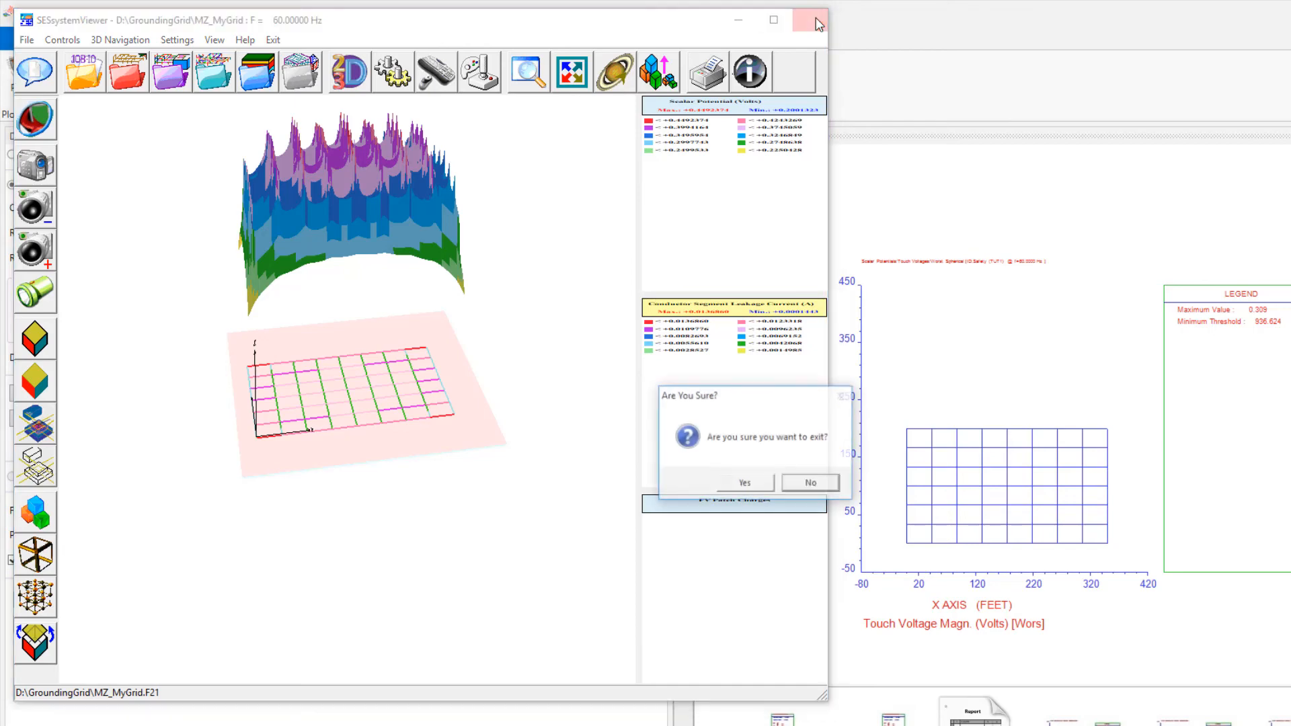
left_click(746, 489)
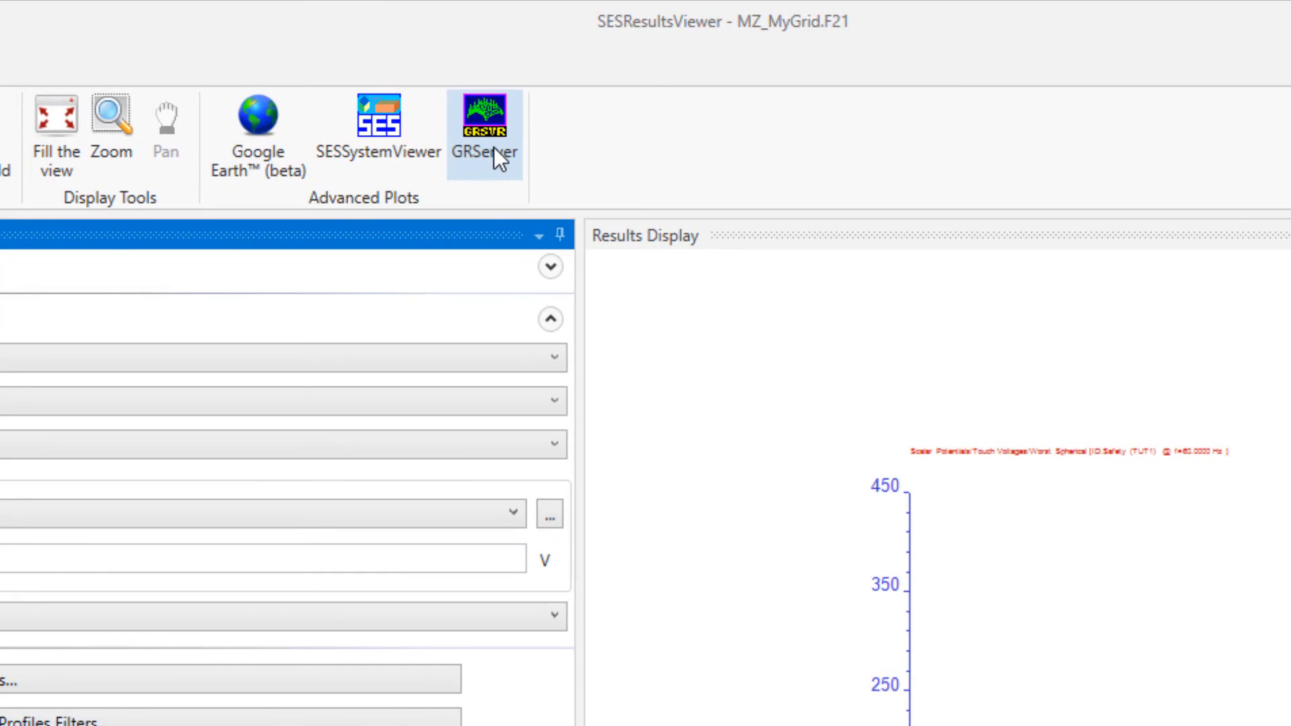
Open the results in GRServer and draw the 3D computation plot with the Advanced method.
left_click(494, 146)
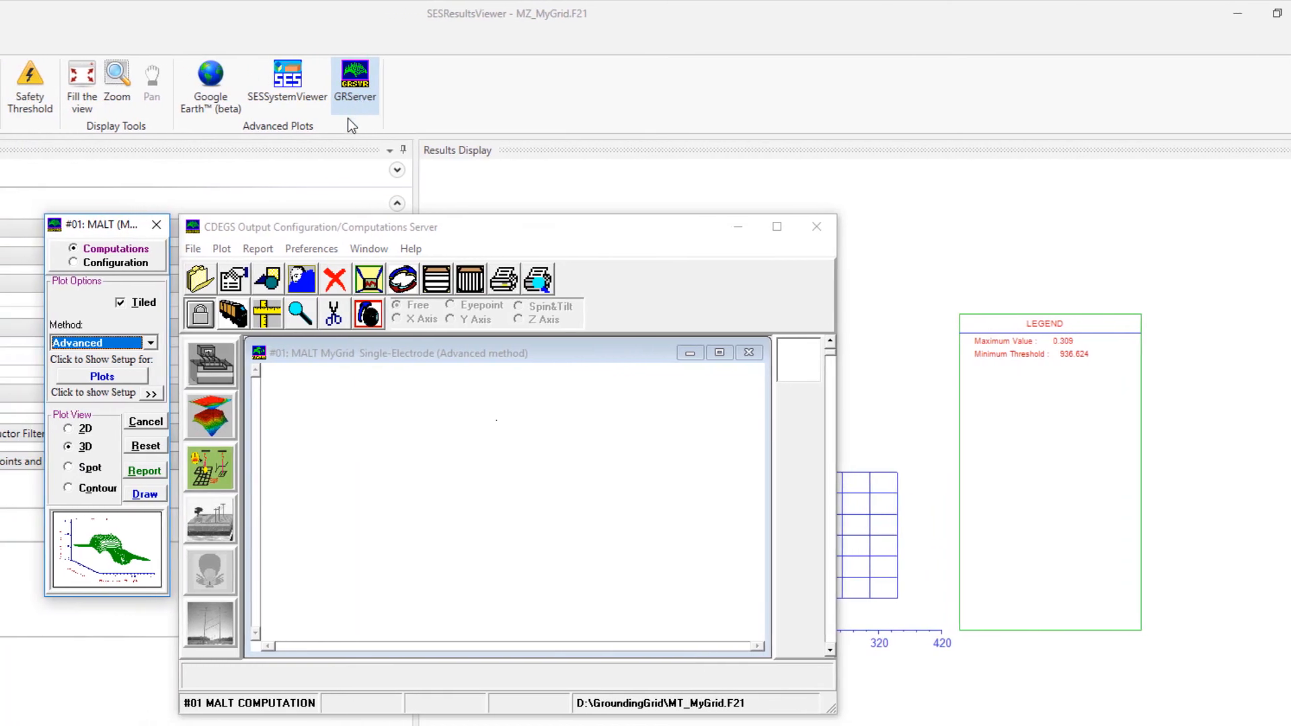
left_click(166, 498)
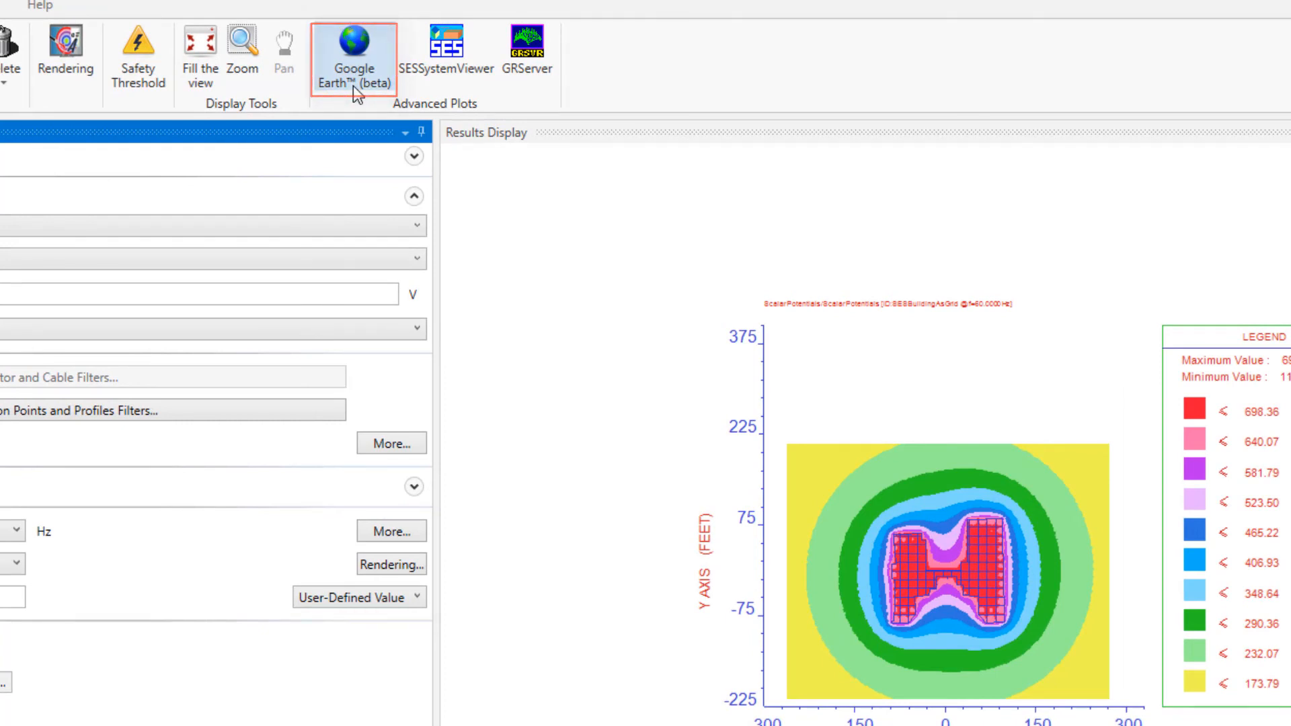
Start a Google Earth plot of the building grid's scalar potentials with its reference point at X 2.07724 ft and Y -17.5446 ft.
left_click(353, 86)
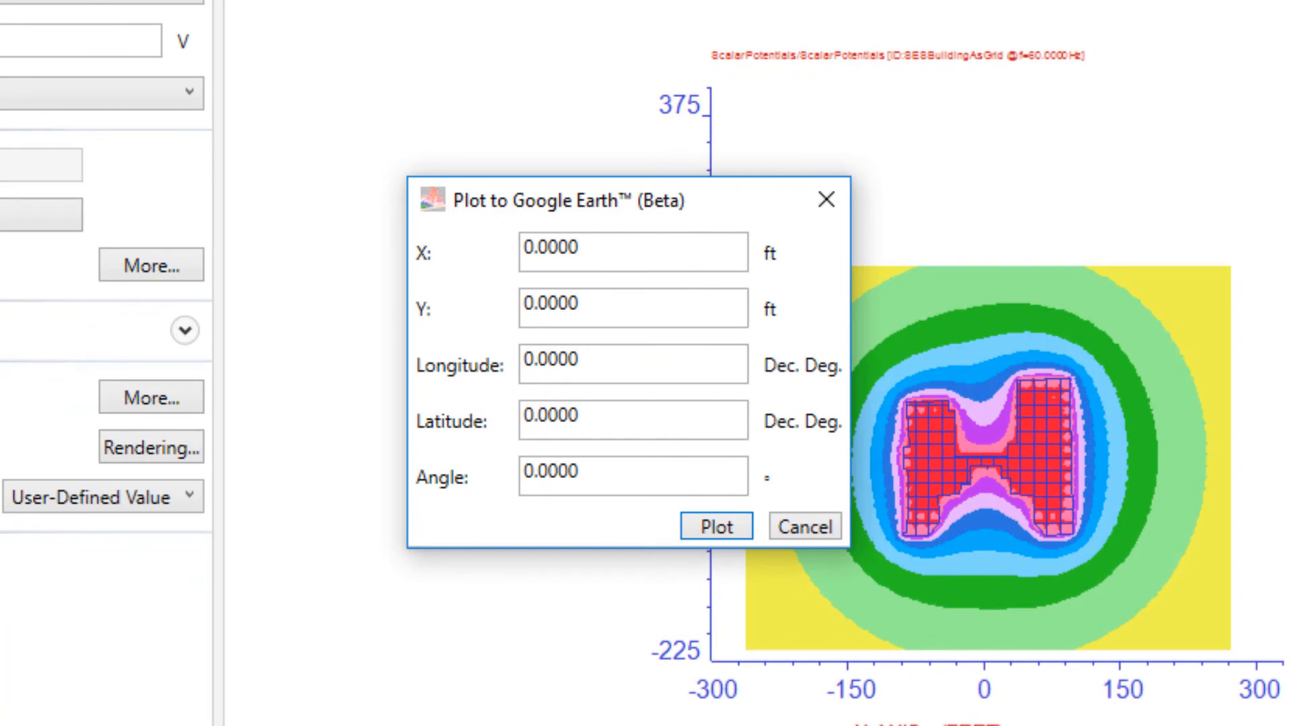
left_click(643, 252)
type("2.07724")
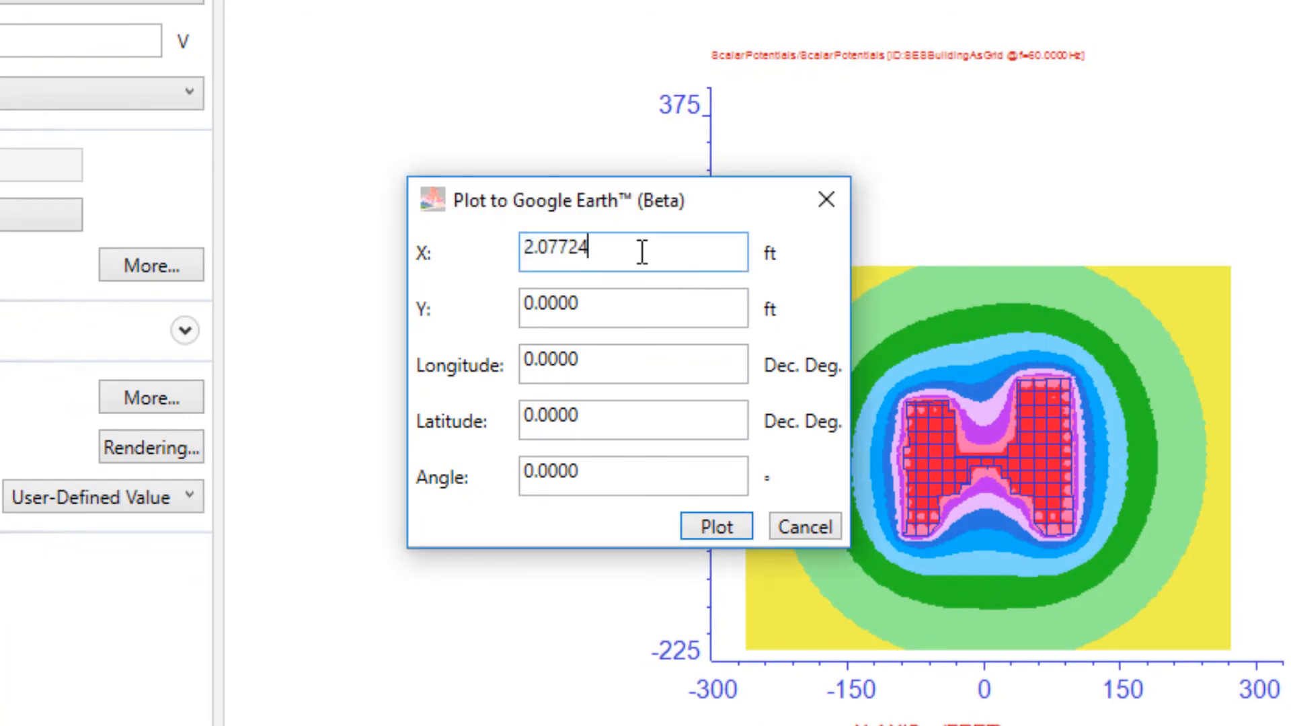
left_click(580, 297)
type("-17.5446")
Set the plot's longitude to -73.7857, latitude to 45.592180 and angle to 10.974 degrees, and generate it in Google Earth.
left_click(640, 361)
type("-73.7857")
left_click(627, 410)
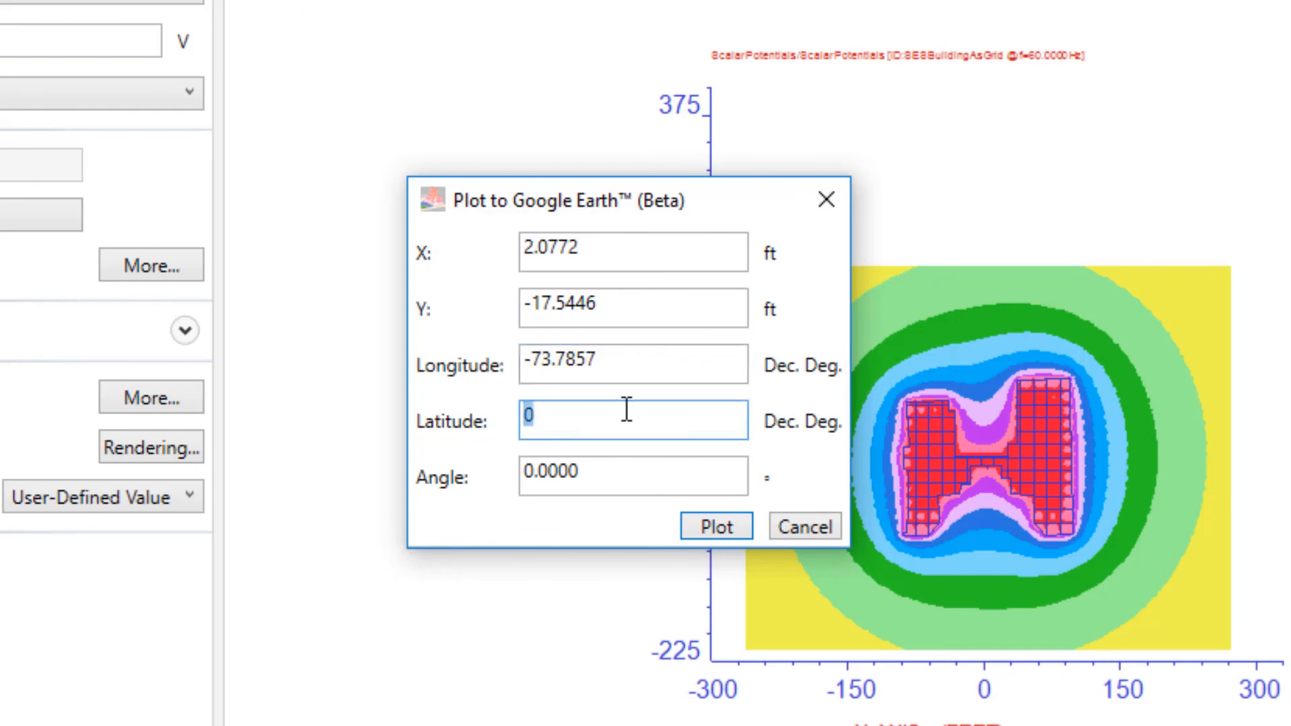
type("45.592180")
left_click(626, 480)
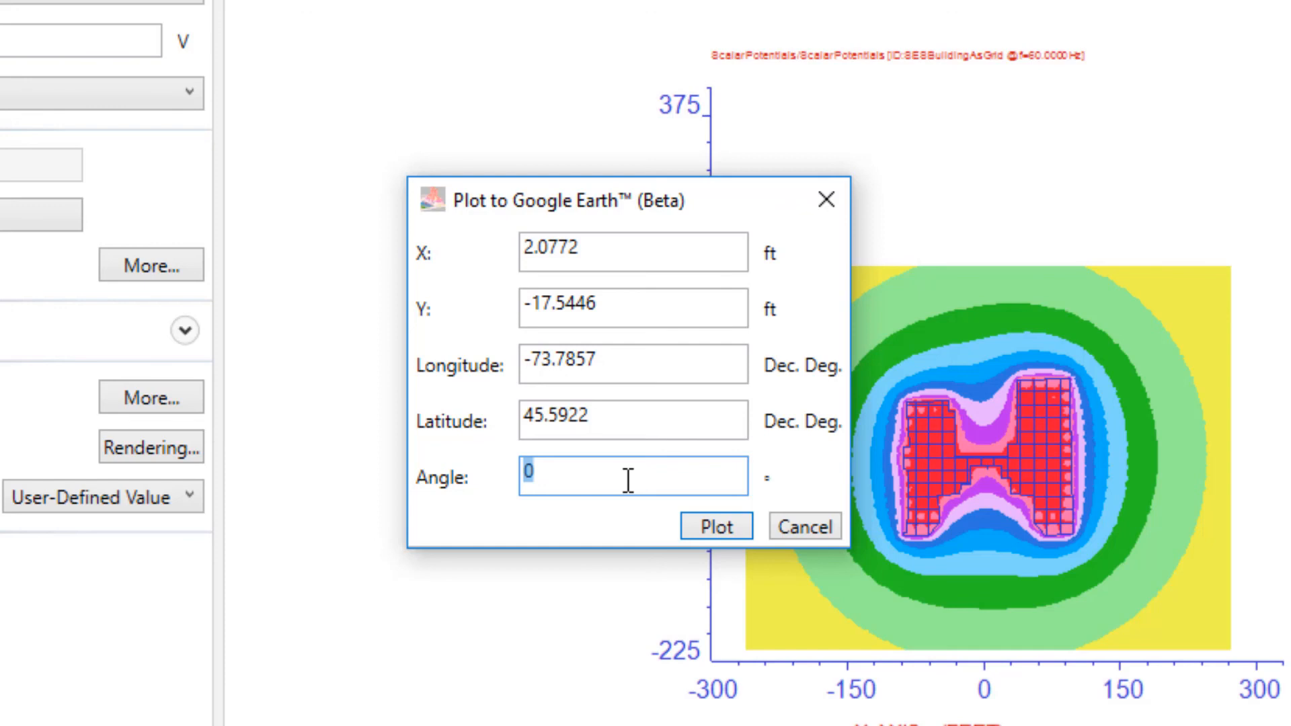
type("10.974")
left_click(705, 527)
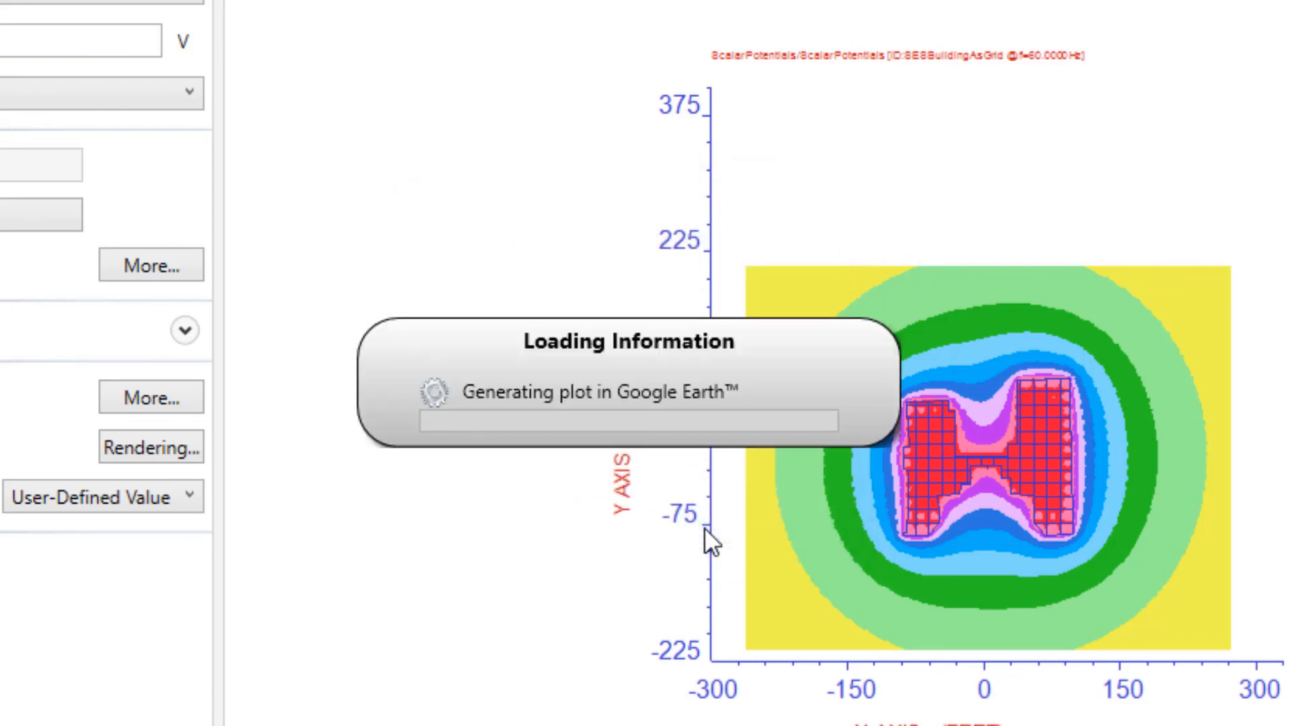